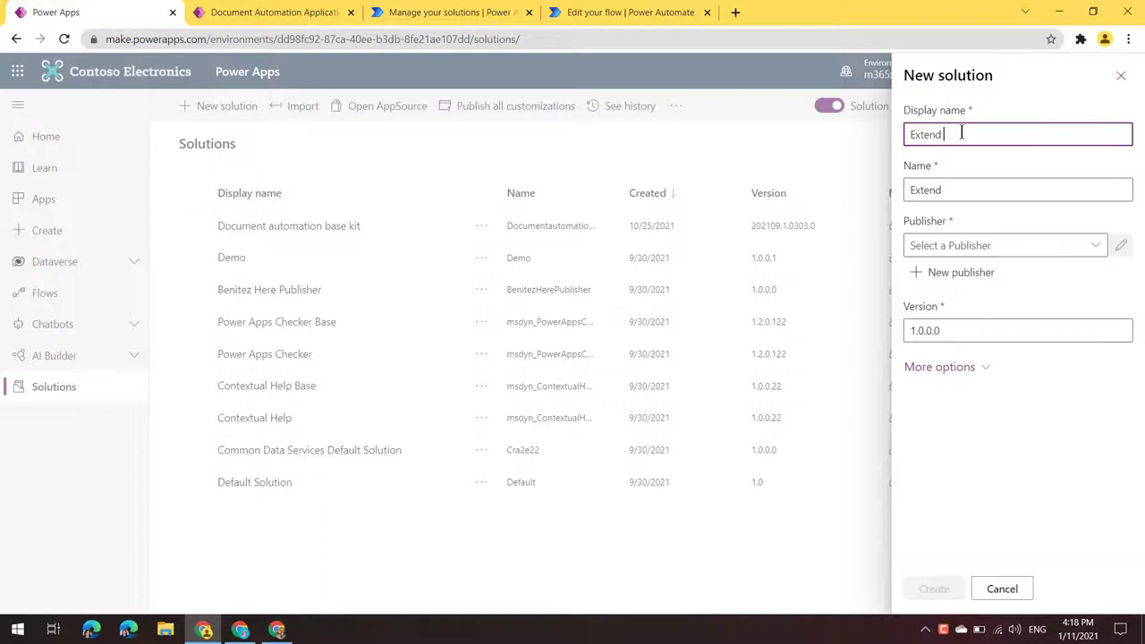
Step: Create the solution with display name "Extend Document Automation Toolkit", assigning the author's own publisher and version 1.0.0.0
{"action": "type", "text": "ent Automation To"}
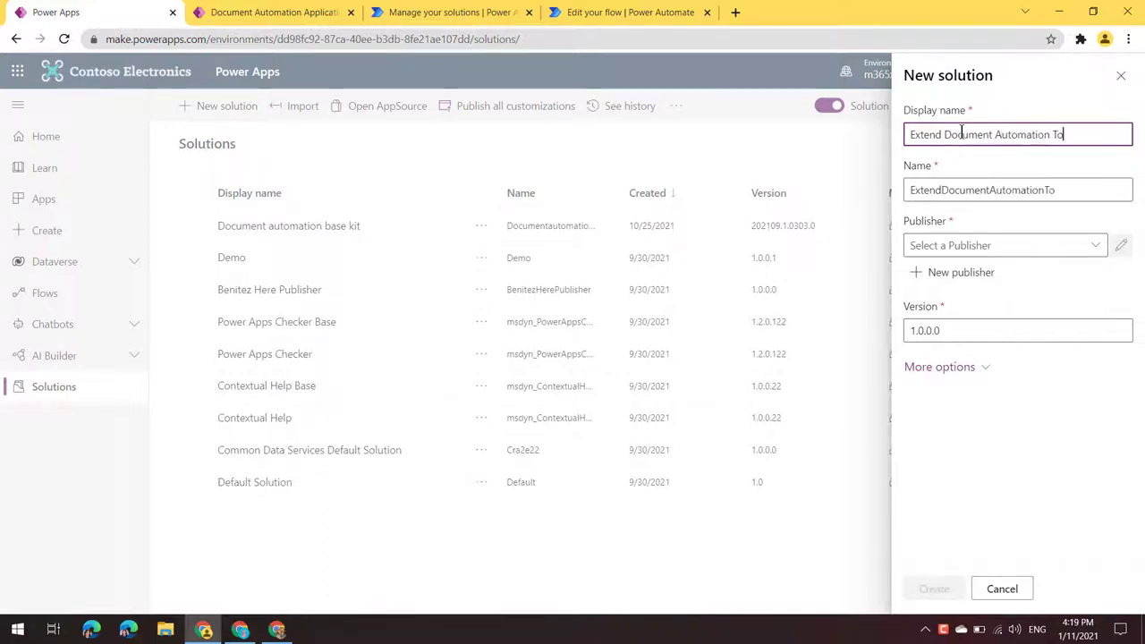
{"action": "type", "text": "olkit"}
{"action": "left_click", "coordinate": [1102, 247]}
{"action": "left_click", "coordinate": [1065, 271]}
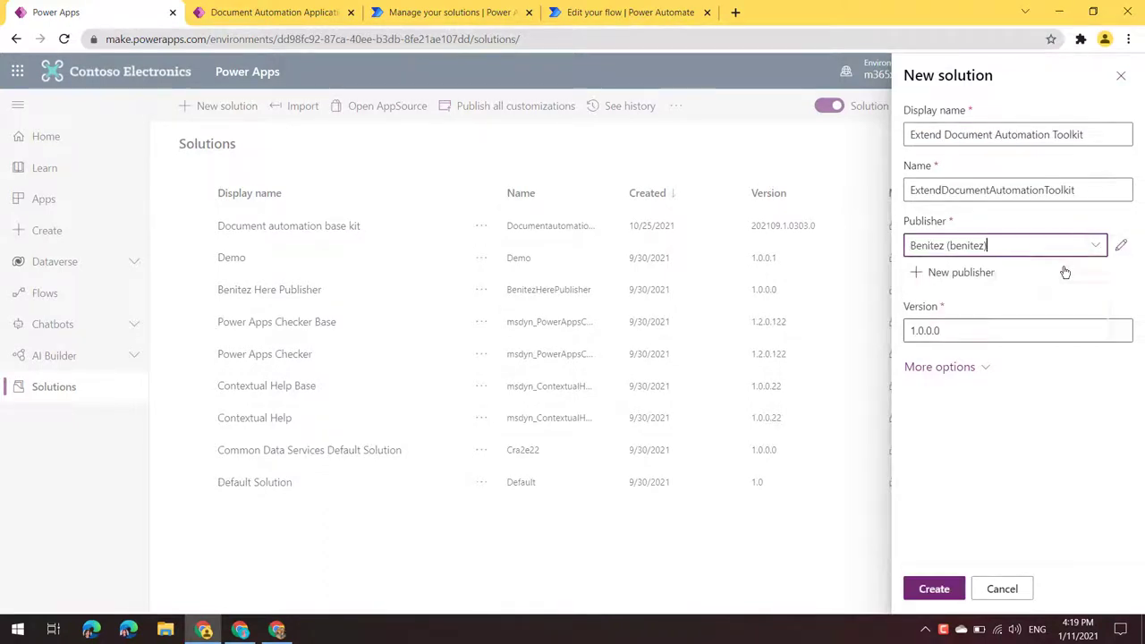
{"action": "left_click", "coordinate": [938, 589]}
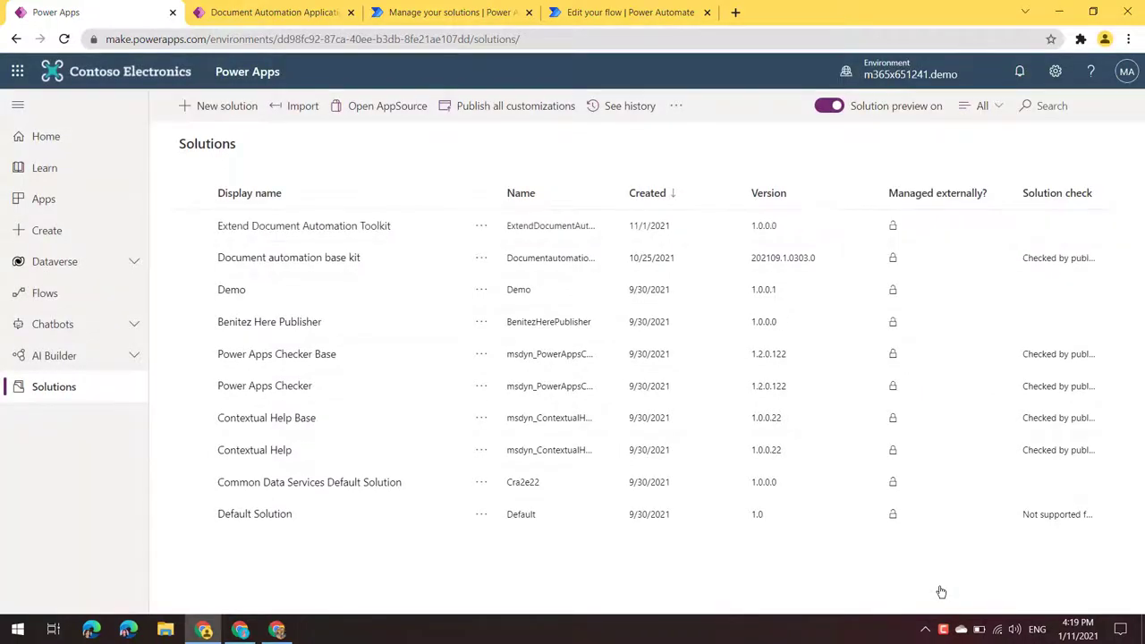
Step: Open the Extend Document Automation Toolkit solution and add the existing Document Automation Application canvas app from Dataverse
{"action": "left_click", "coordinate": [348, 231]}
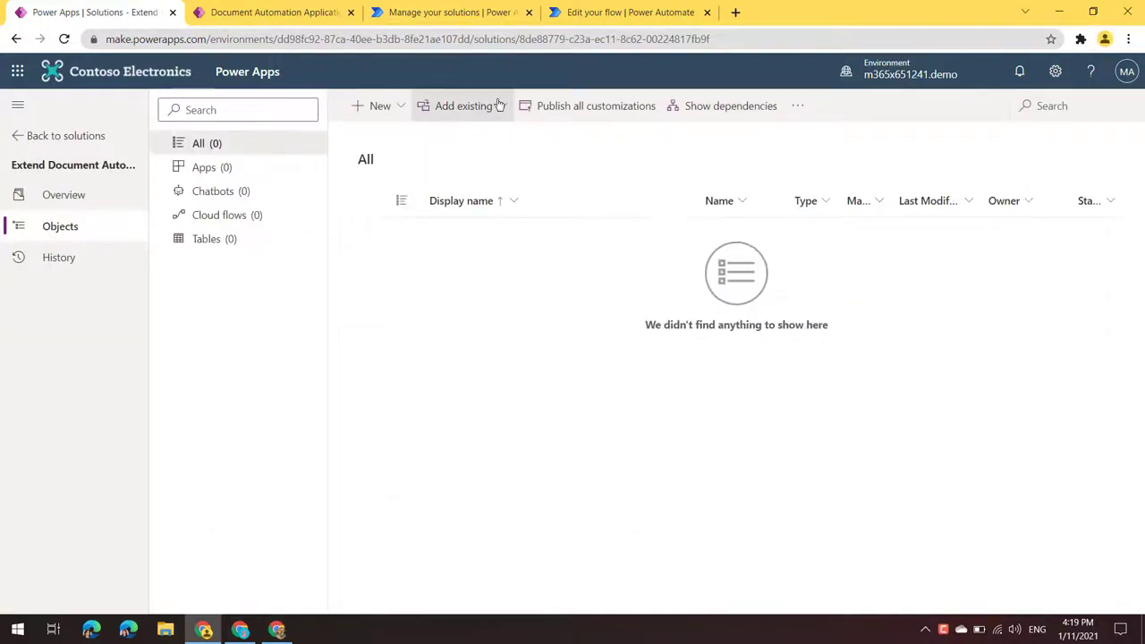
{"action": "left_click", "coordinate": [498, 108]}
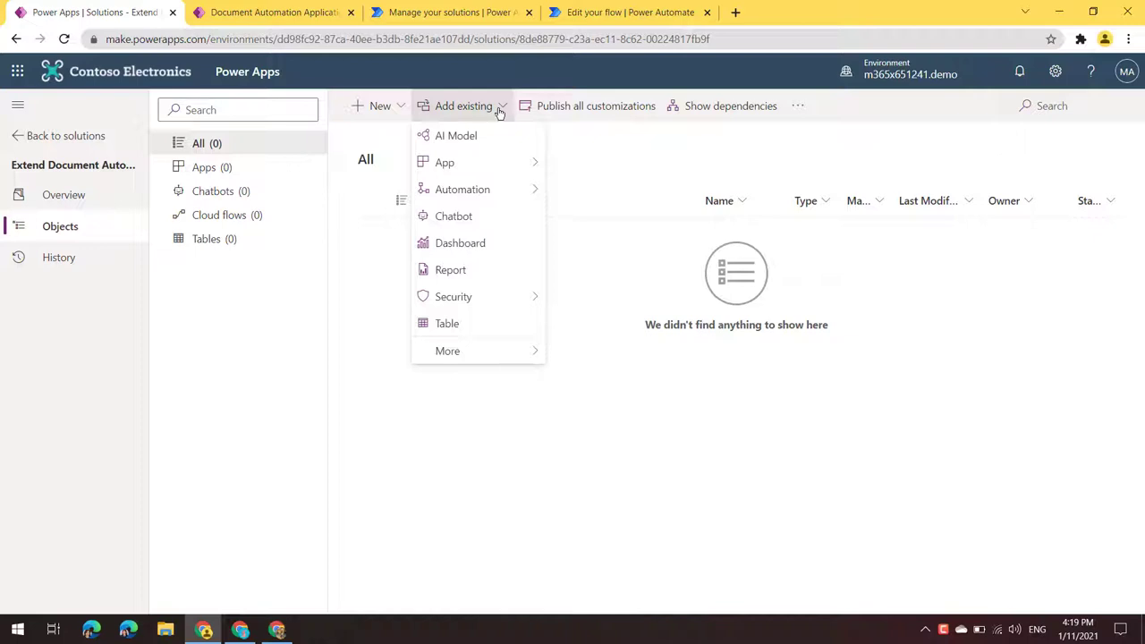
{"action": "mouse_move", "coordinate": [474, 164]}
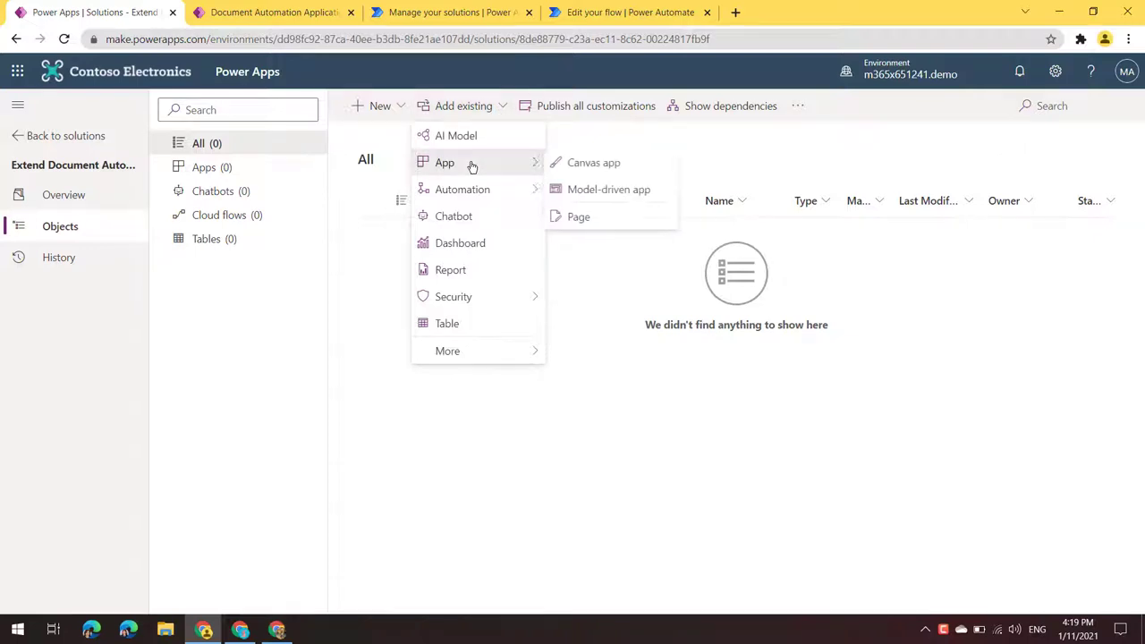
{"action": "left_click", "coordinate": [579, 165]}
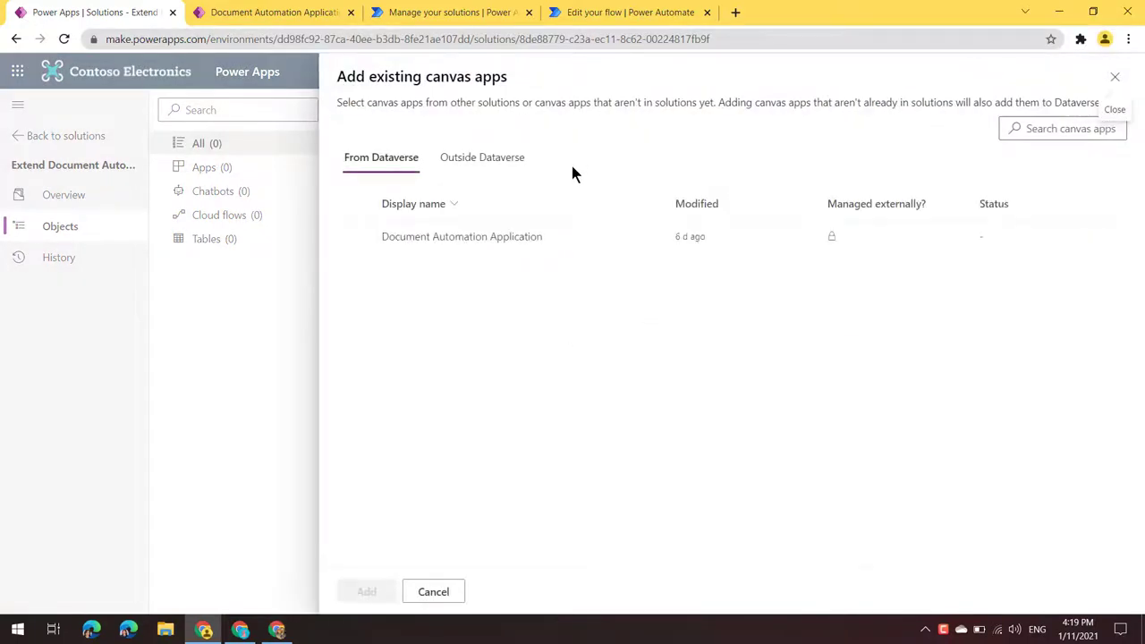
{"action": "left_click", "coordinate": [355, 236]}
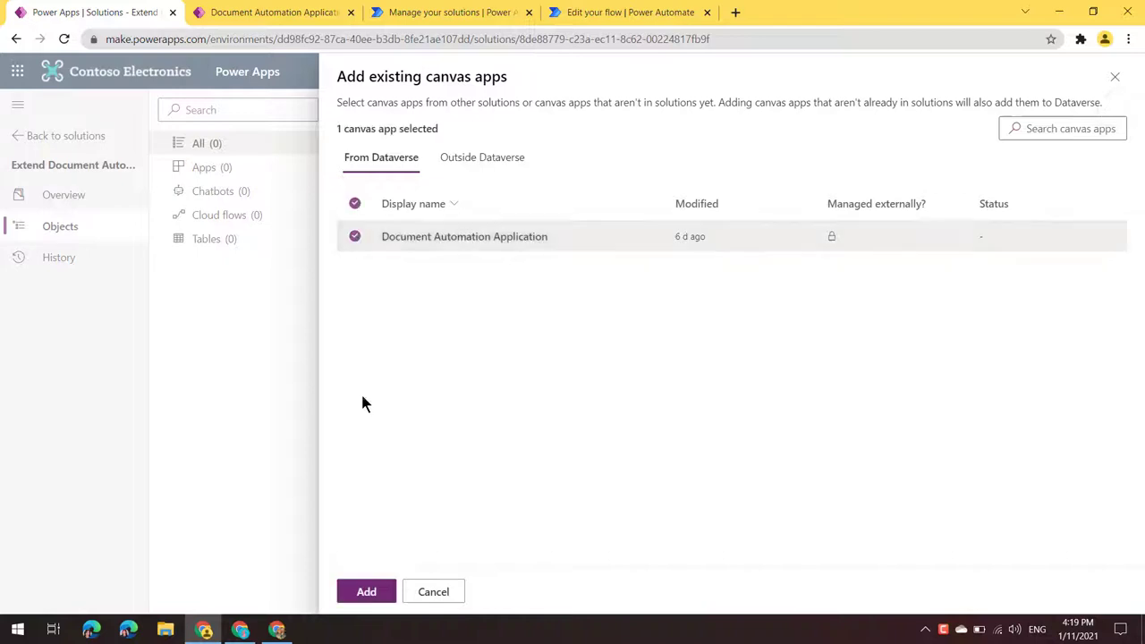
{"action": "left_click", "coordinate": [365, 592]}
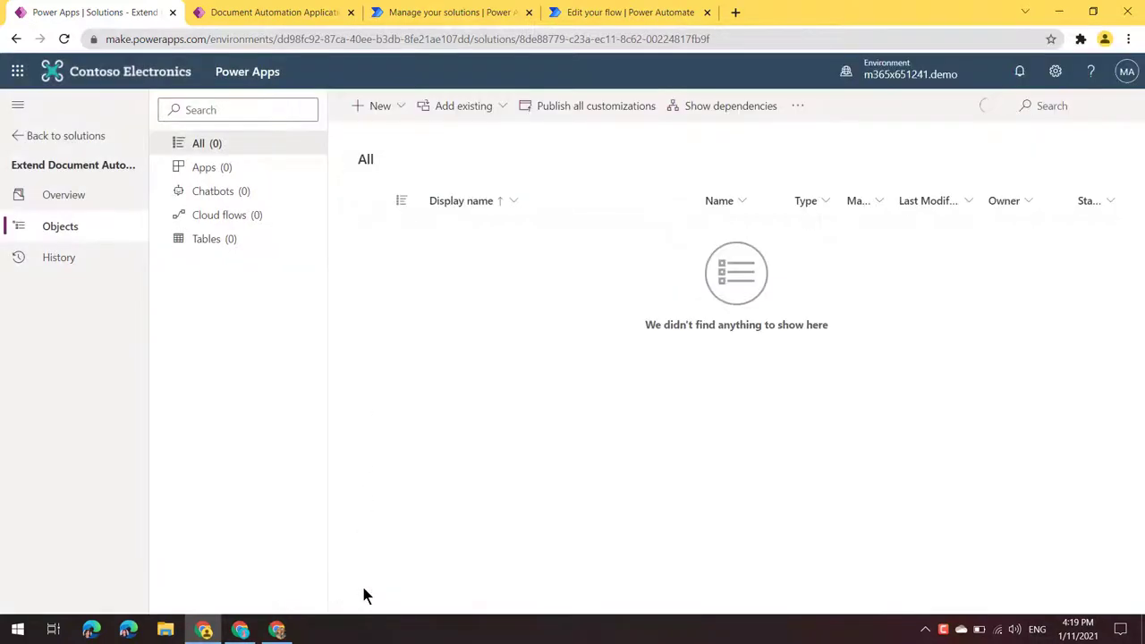
Step: Select existing Document Automation tables to add: Configuration, Data, Processing, Table Data, Table Taxonomy and Taxonomy
{"action": "left_click", "coordinate": [440, 117]}
{"action": "left_click", "coordinate": [468, 327]}
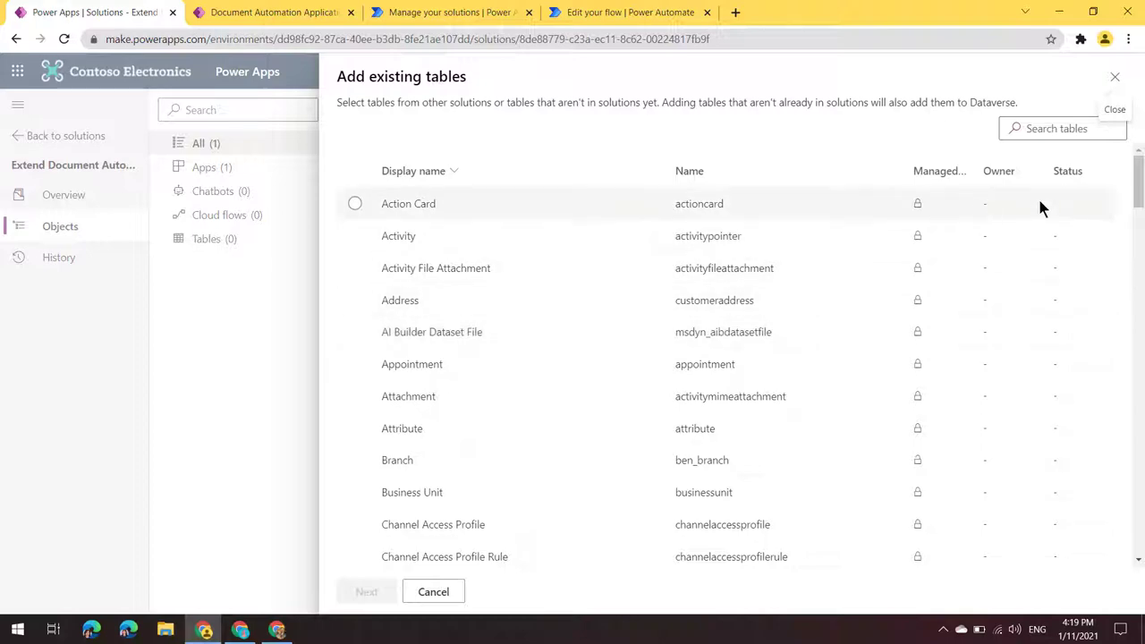
{"action": "left_click_drag", "start_coordinate": [1132, 188], "coordinate": [1131, 280]}
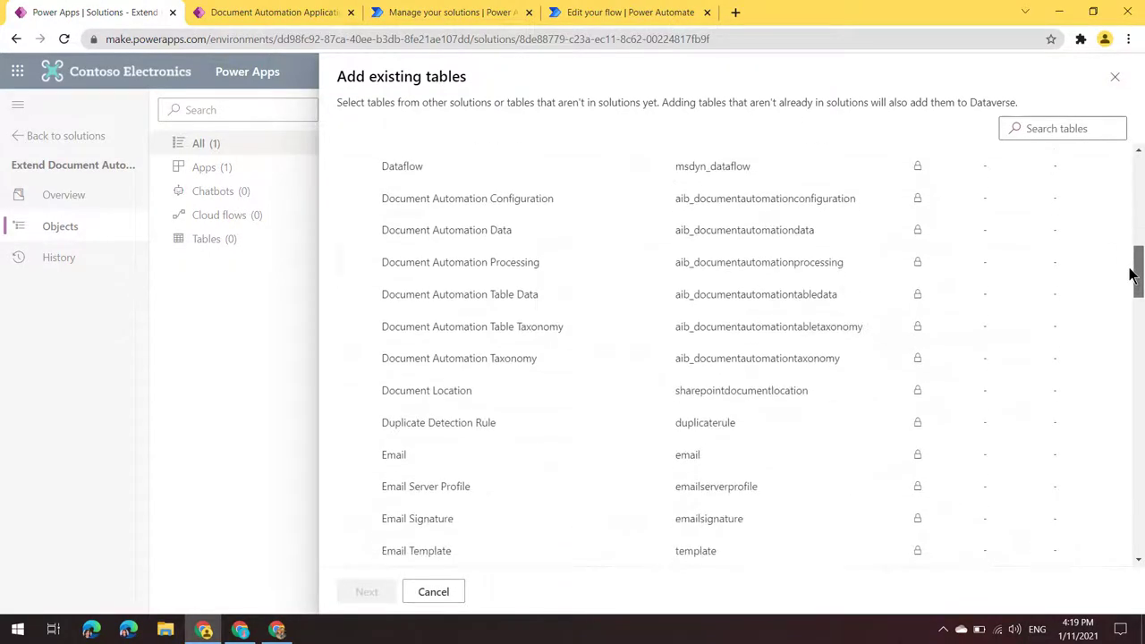
{"action": "left_click", "coordinate": [353, 196]}
{"action": "left_click", "coordinate": [349, 231]}
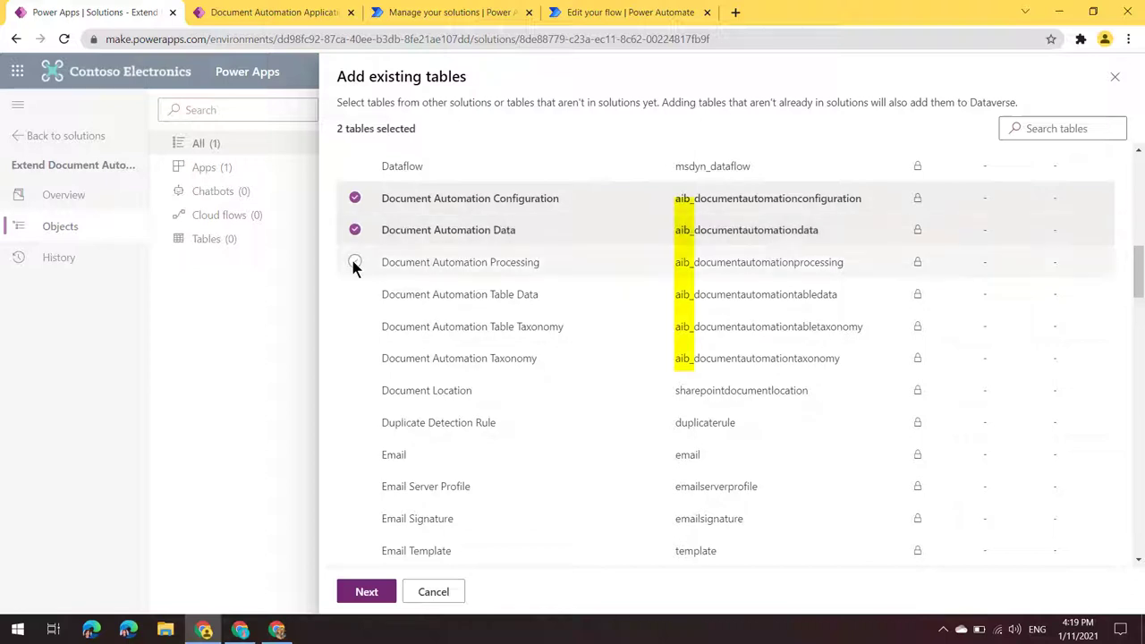
{"action": "left_click", "coordinate": [353, 262]}
{"action": "left_click", "coordinate": [353, 293]}
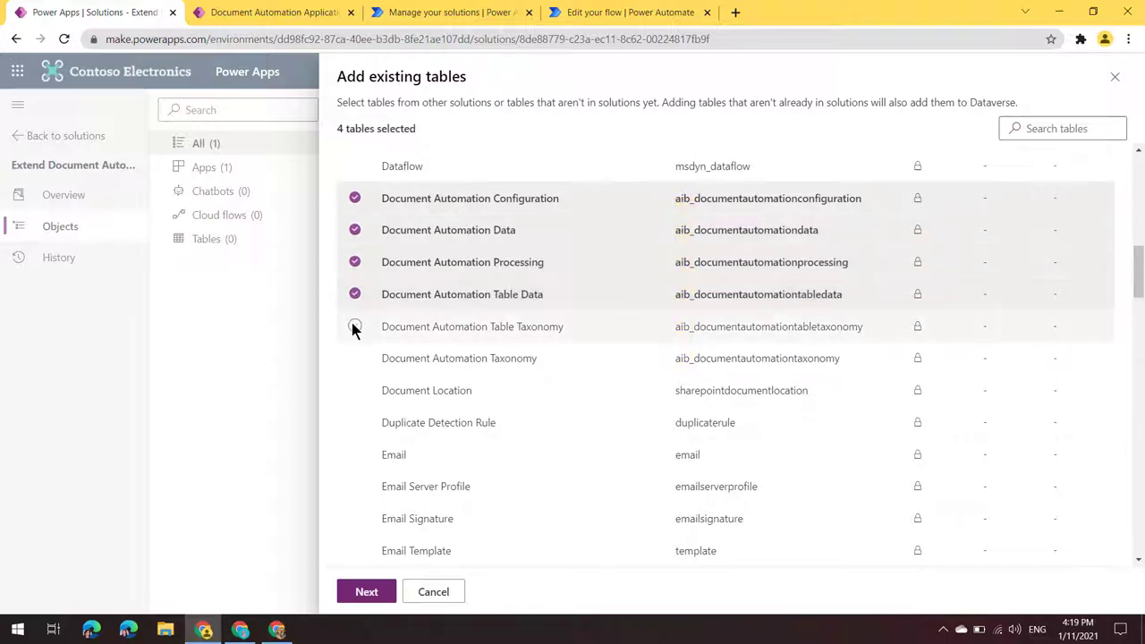
{"action": "left_click", "coordinate": [355, 327]}
{"action": "left_click", "coordinate": [354, 359]}
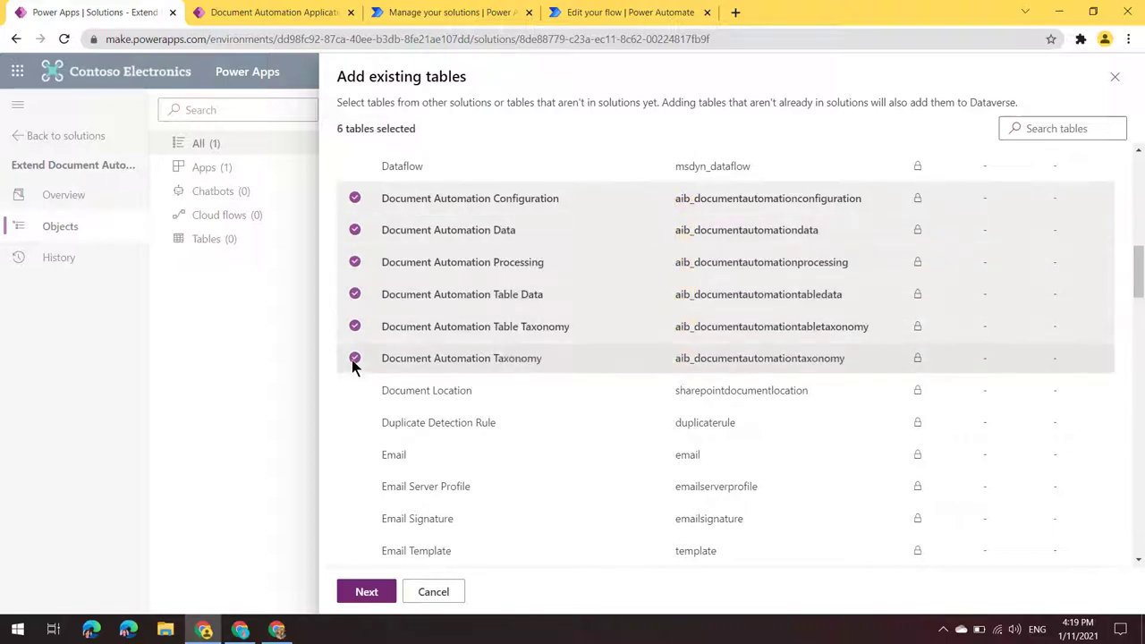
{"action": "left_click", "coordinate": [366, 592]}
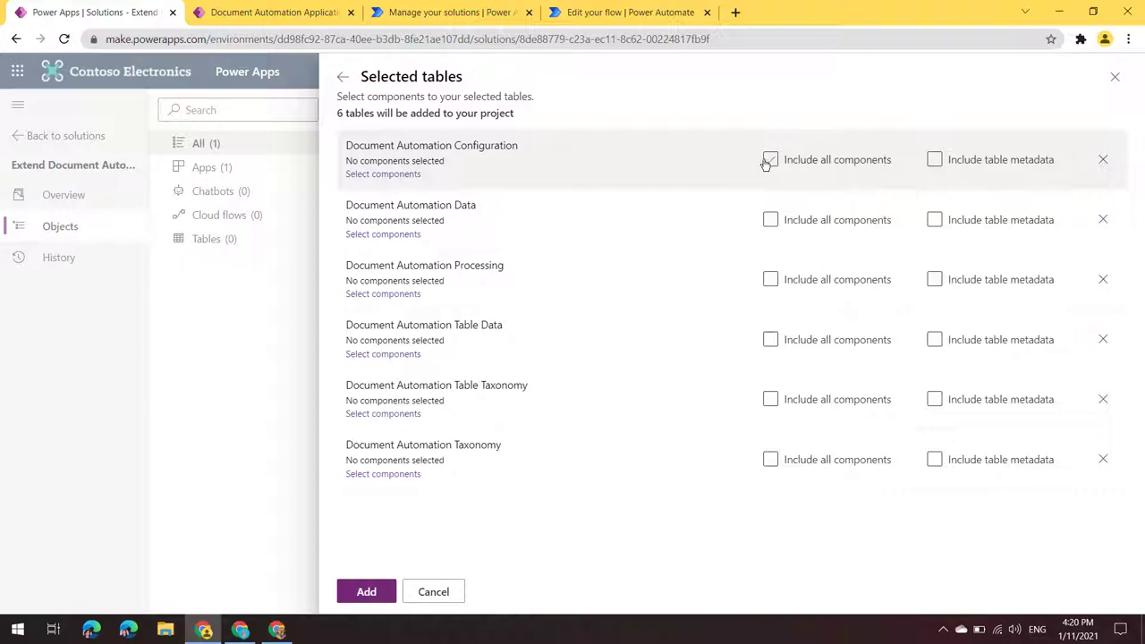
Step: Include all components for each of the six selected Document Automation tables and add them to the solution
{"action": "left_click", "coordinate": [769, 161]}
{"action": "left_click", "coordinate": [773, 222]}
{"action": "left_click", "coordinate": [771, 280]}
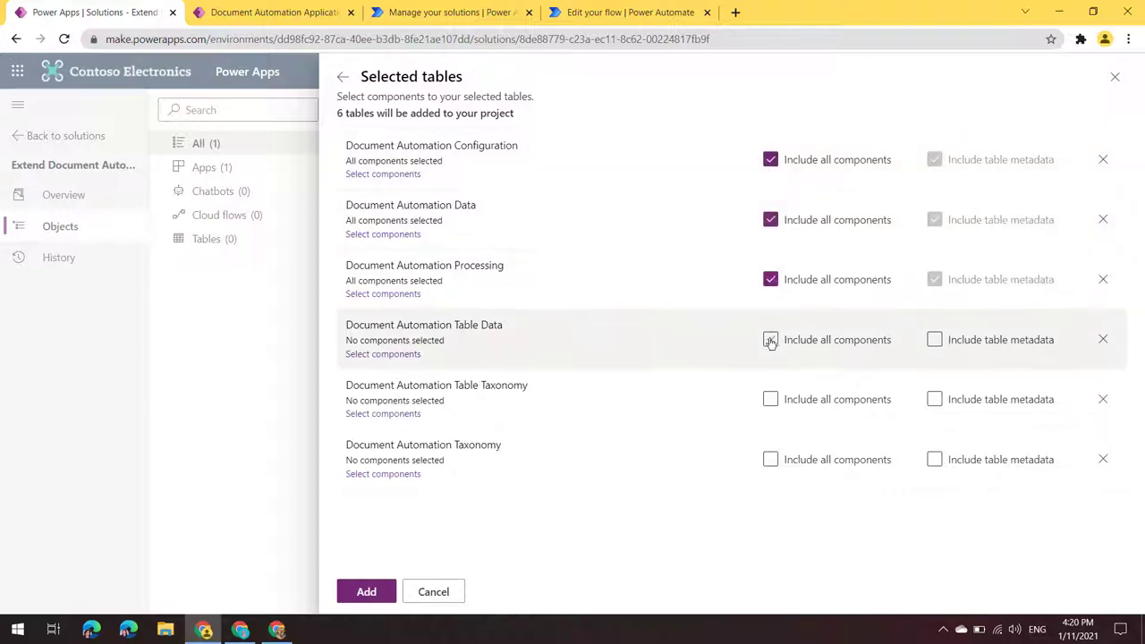
{"action": "left_click", "coordinate": [772, 340]}
{"action": "left_click", "coordinate": [771, 400]}
{"action": "left_click", "coordinate": [771, 461]}
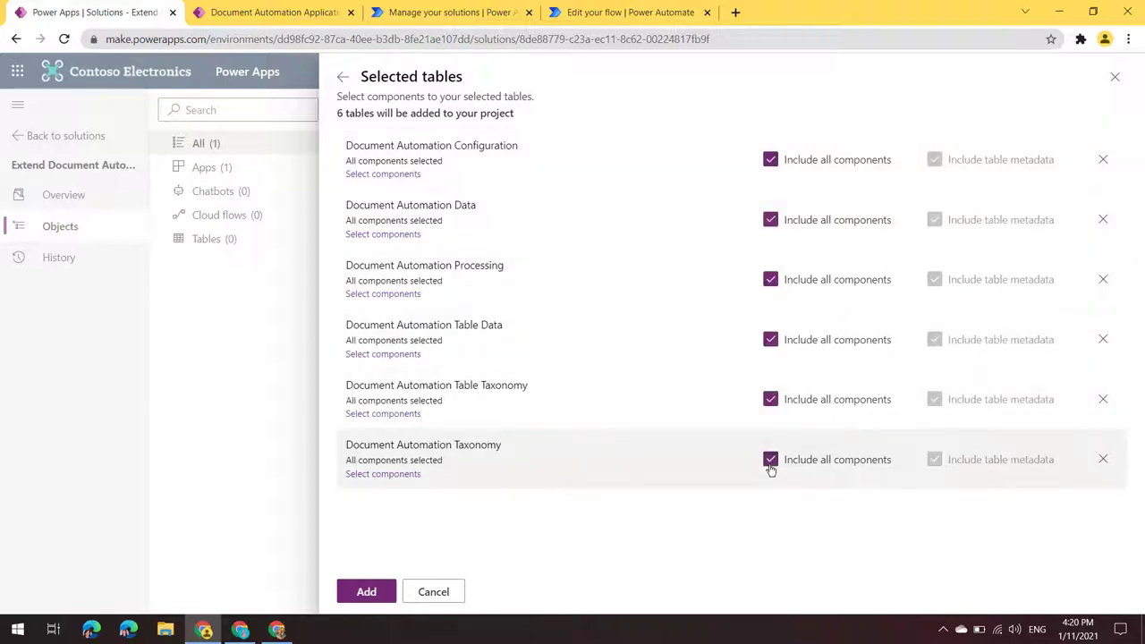
{"action": "left_click", "coordinate": [367, 592]}
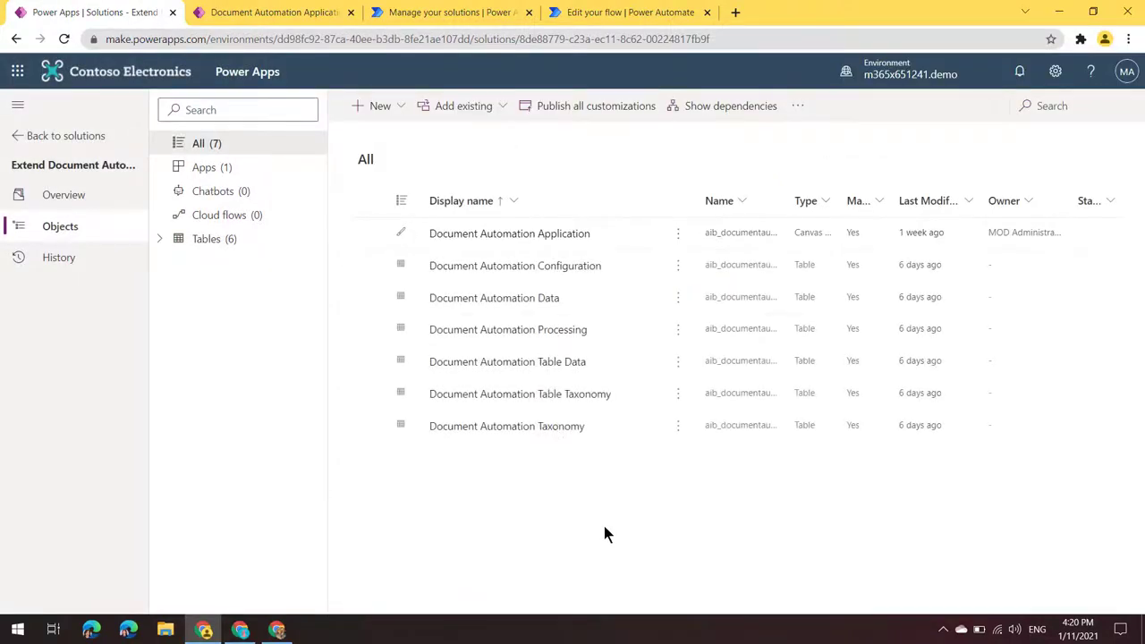
Step: Add the existing cloud flows Document Automation Email Importer, Document Automation Processor and Document Automation Validator to the solution
{"action": "left_click", "coordinate": [492, 107]}
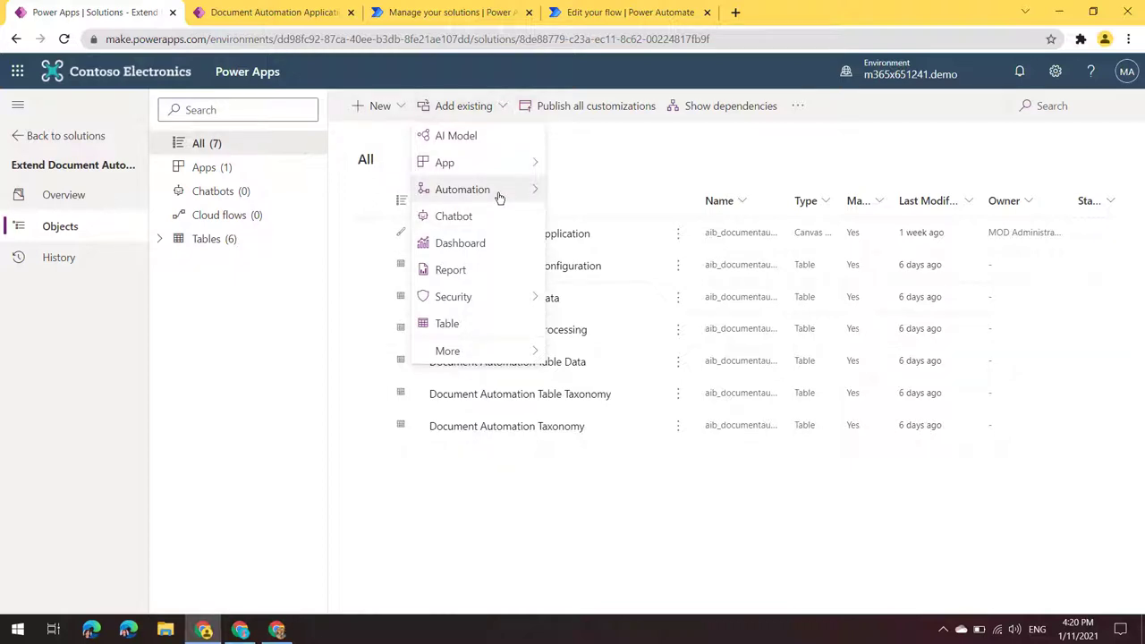
{"action": "mouse_move", "coordinate": [498, 192]}
{"action": "left_click", "coordinate": [586, 204]}
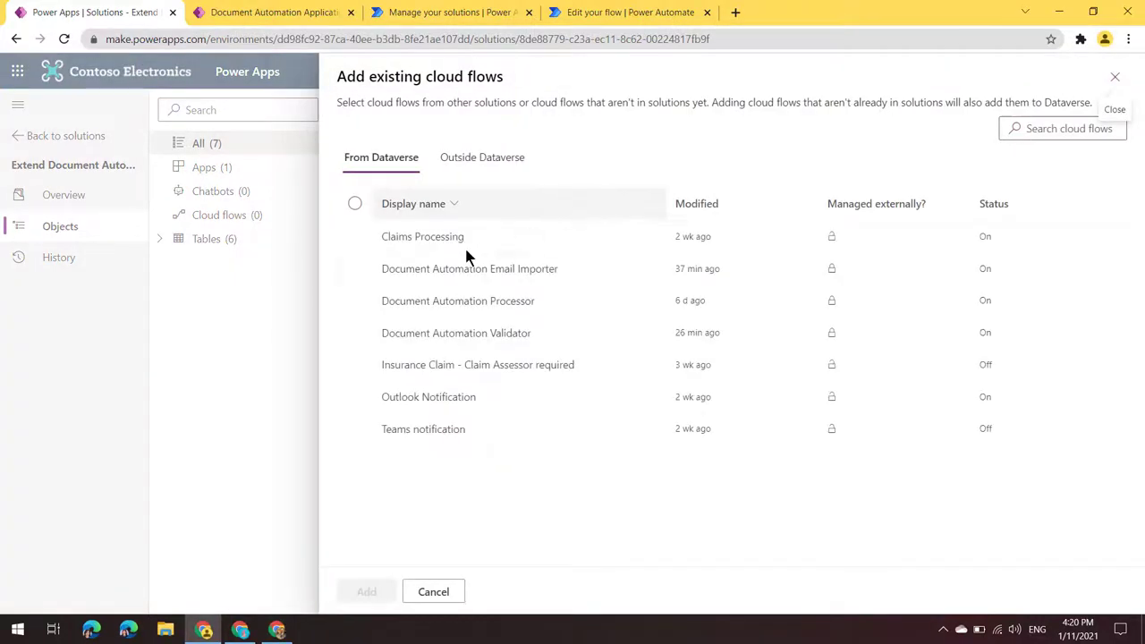
{"action": "left_click", "coordinate": [357, 267]}
{"action": "left_click", "coordinate": [354, 301]}
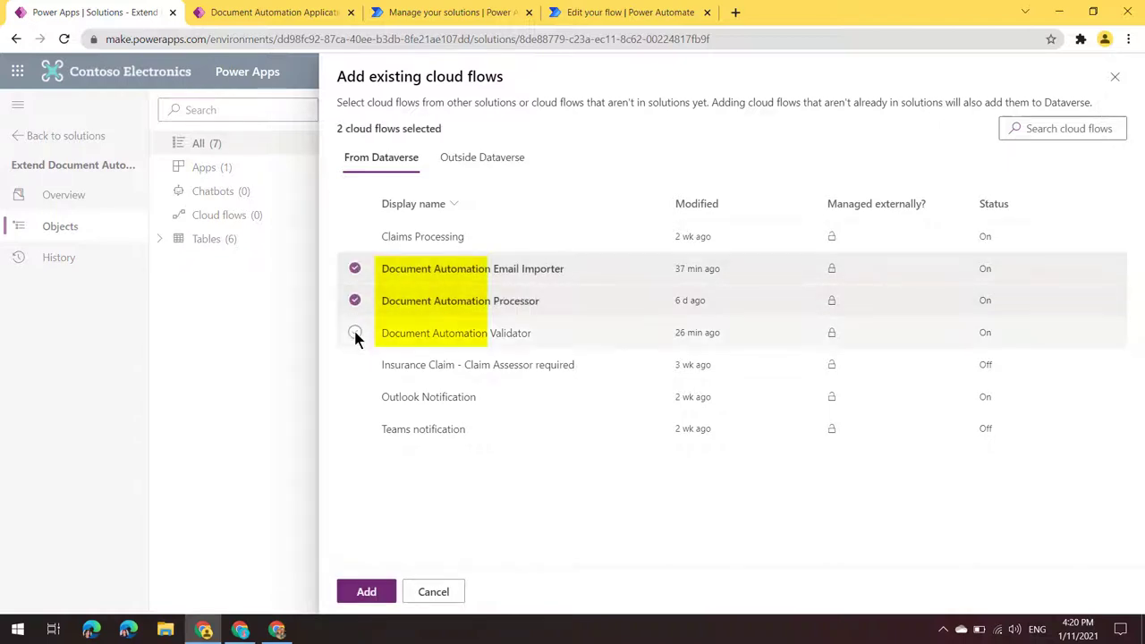
{"action": "left_click", "coordinate": [353, 330]}
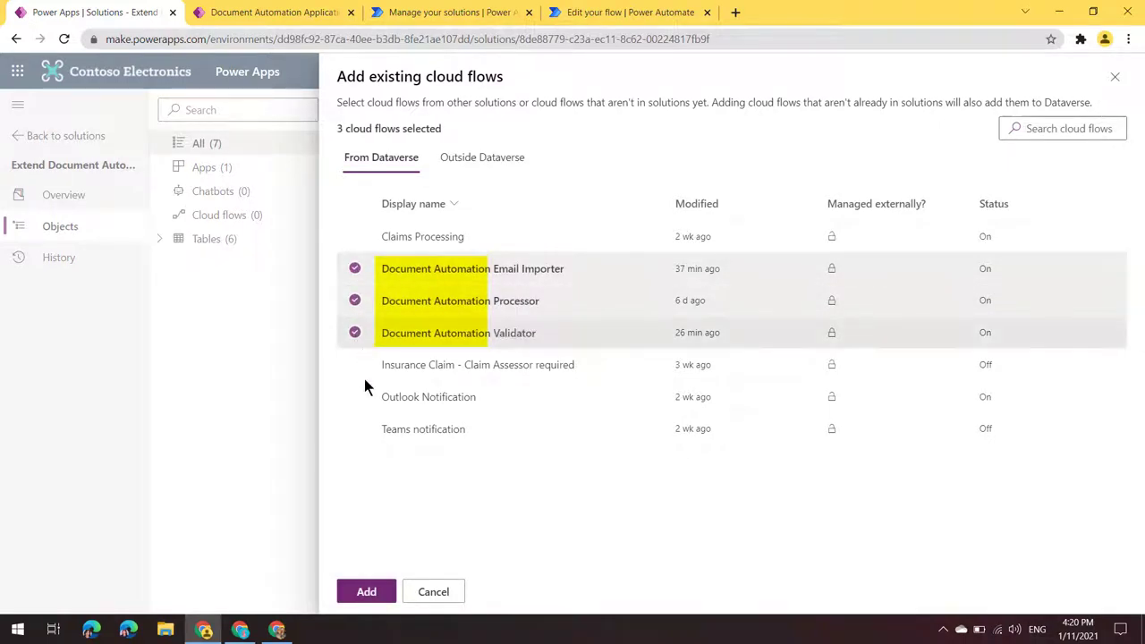
{"action": "left_click", "coordinate": [367, 593]}
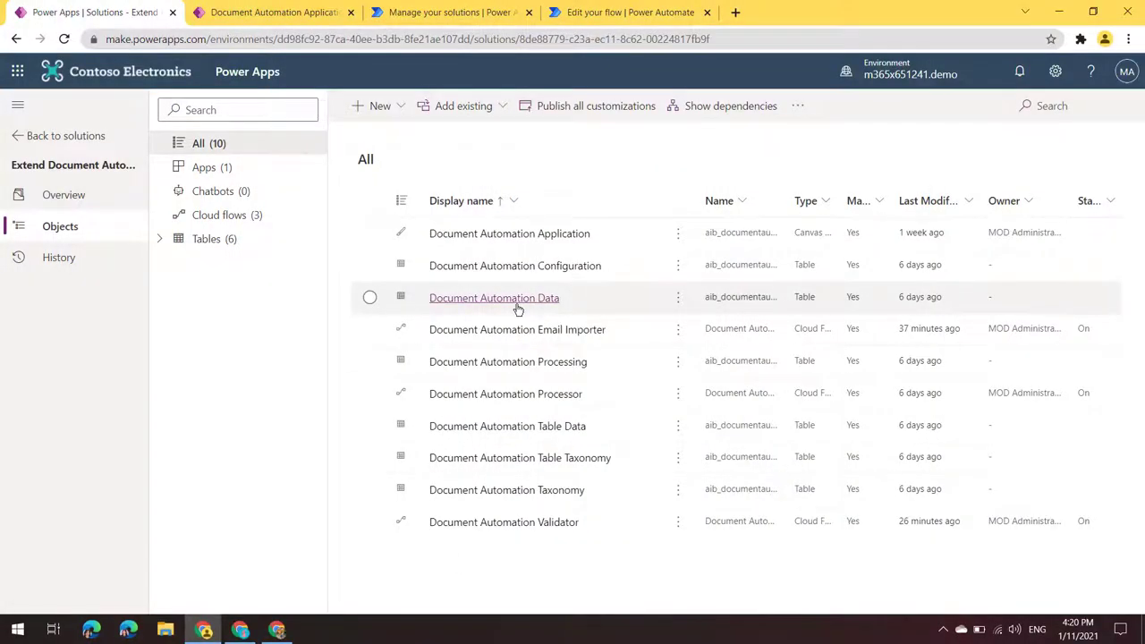
Step: Open the Document Automation Data table and add an optional text column named Data28
{"action": "left_click", "coordinate": [517, 299]}
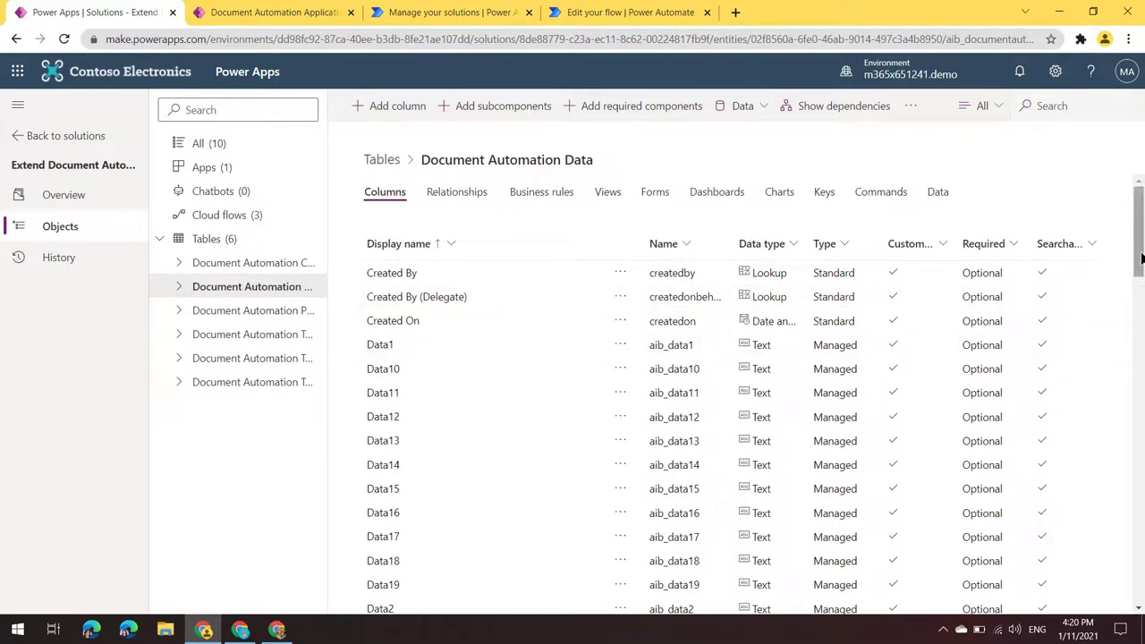
{"action": "left_click_drag", "start_coordinate": [1142, 258], "coordinate": [1141, 354]}
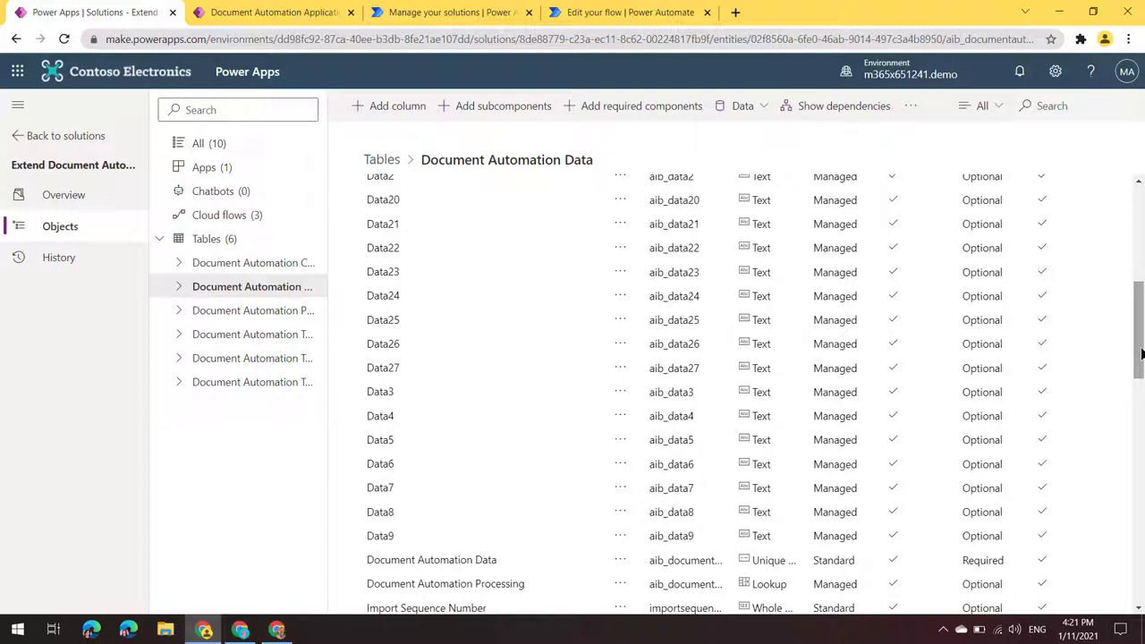
{"action": "left_click", "coordinate": [397, 106]}
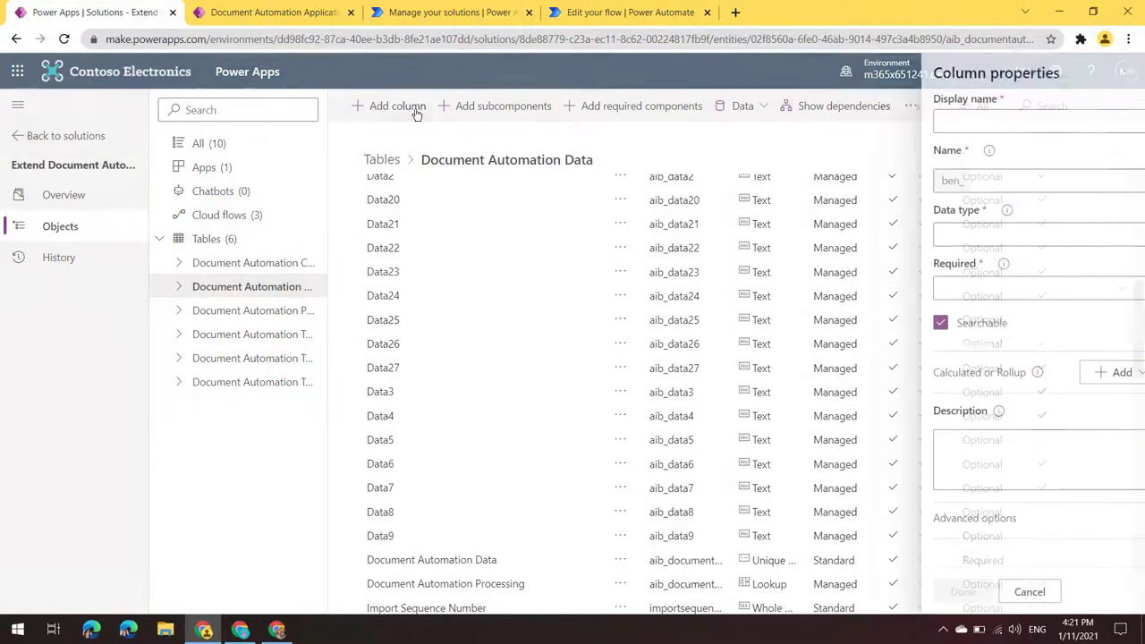
{"action": "left_click", "coordinate": [1038, 123]}
{"action": "type", "text": "Data28"}
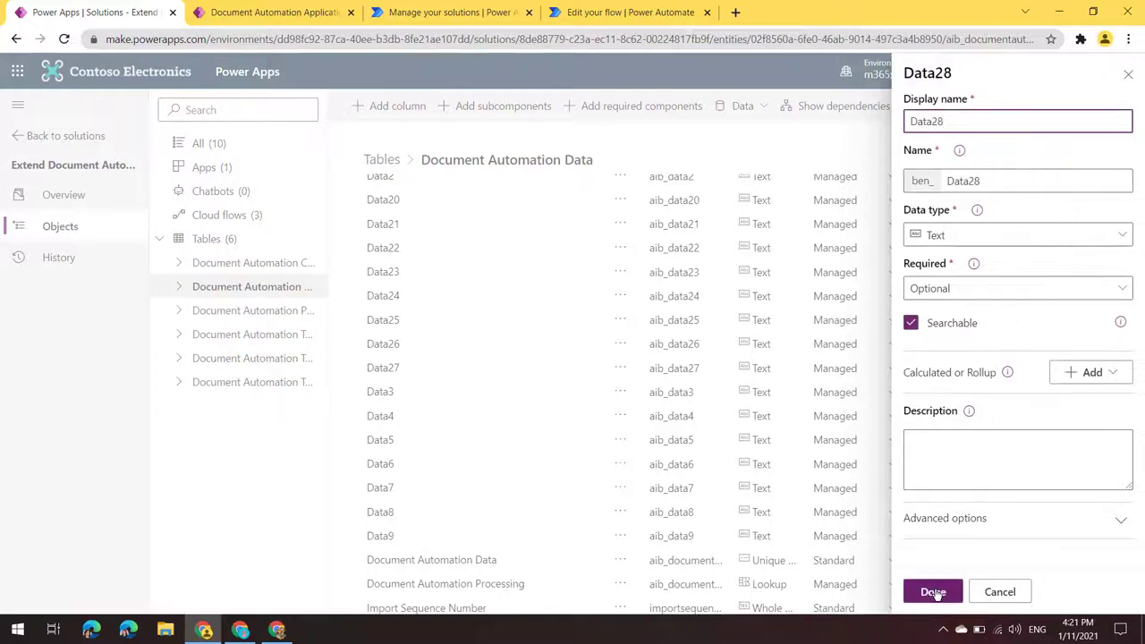
{"action": "left_click", "coordinate": [933, 592]}
Step: Add two text columns named Data29 and Data30 to the Document Automation Data table
{"action": "left_click", "coordinate": [385, 107]}
{"action": "left_click", "coordinate": [1025, 123]}
{"action": "type", "text": "Data"}
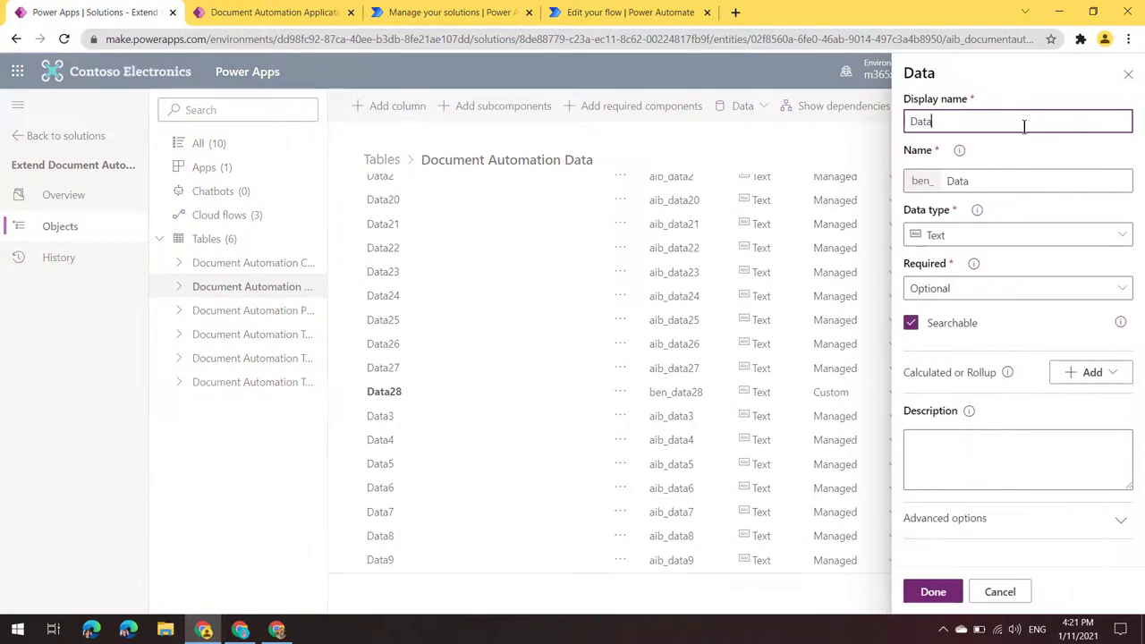
{"action": "type", "text": "29"}
{"action": "left_click", "coordinate": [933, 592]}
{"action": "left_click", "coordinate": [385, 106]}
{"action": "left_click", "coordinate": [1025, 122]}
{"action": "type", "text": "Data30"}
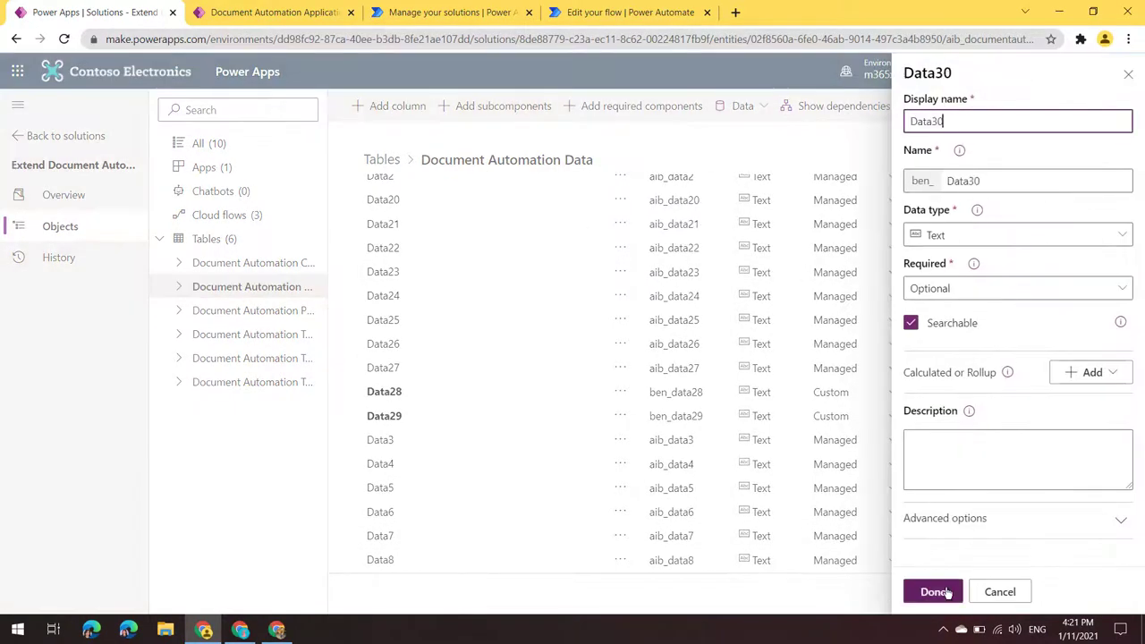
{"action": "left_click", "coordinate": [933, 593]}
Step: Add two text columns named Data31 and Data32 to the Document Automation Data table
{"action": "left_click", "coordinate": [385, 106]}
{"action": "left_click", "coordinate": [1025, 122]}
{"action": "type", "text": "Data31"}
{"action": "left_click", "coordinate": [933, 593]}
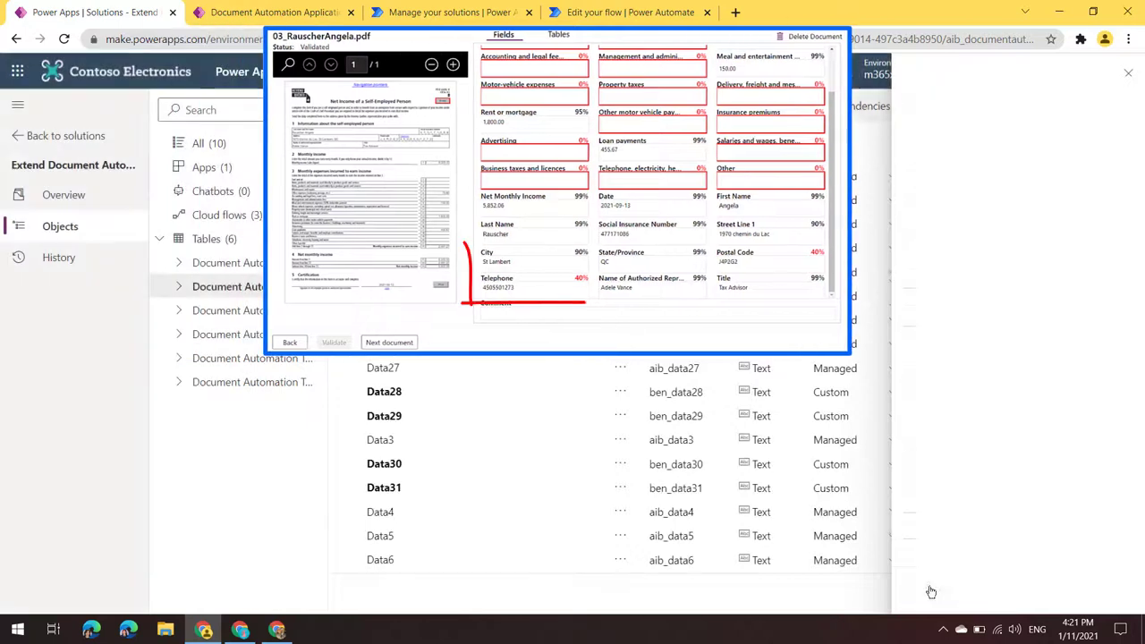
{"action": "left_click", "coordinate": [385, 107]}
{"action": "left_click", "coordinate": [1024, 123]}
{"action": "type", "text": "Data32"}
{"action": "left_click", "coordinate": [933, 592]}
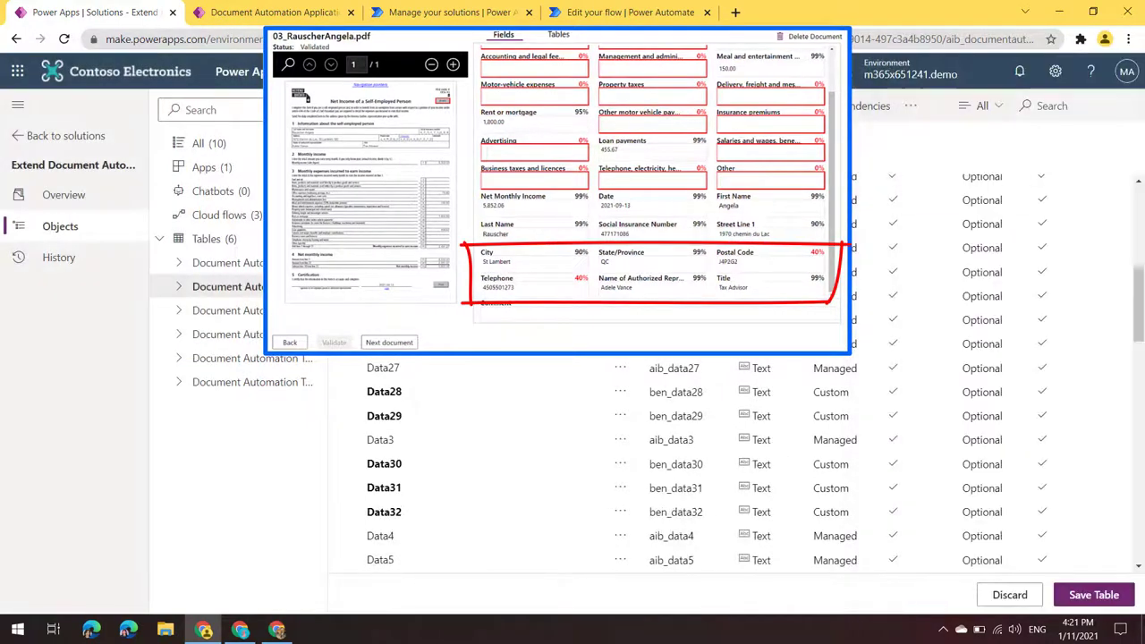
Step: Add two text columns named Data33 and Data34 to the Document Automation Data table
{"action": "left_click", "coordinate": [385, 106]}
{"action": "left_click", "coordinate": [1009, 125]}
{"action": "type", "text": "Data33"}
{"action": "left_click", "coordinate": [933, 593]}
{"action": "left_click", "coordinate": [384, 107]}
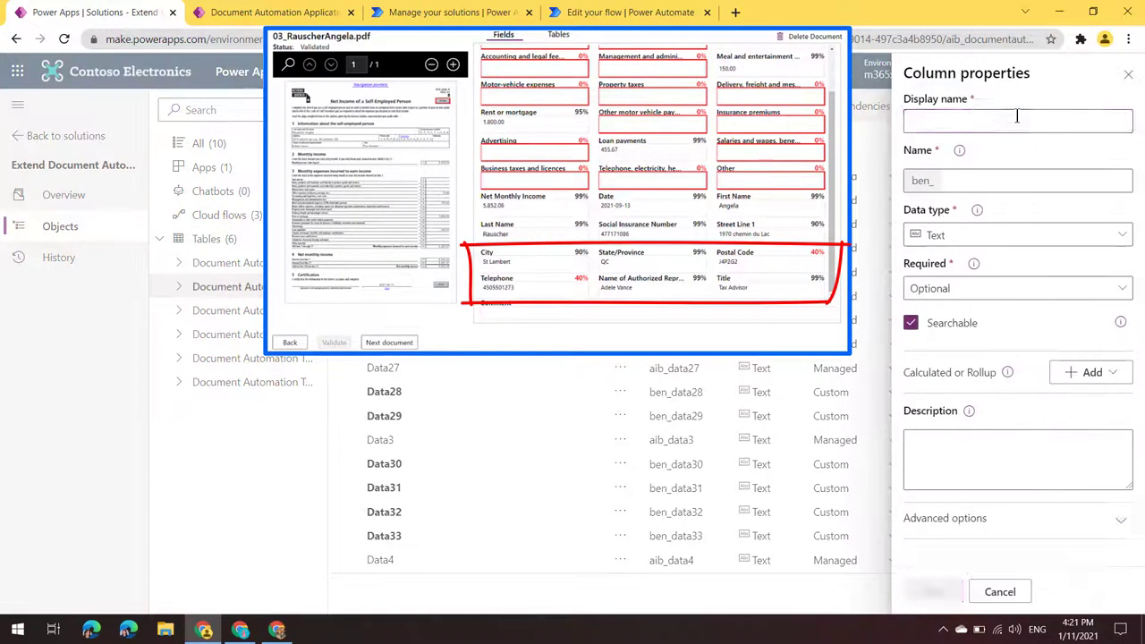
{"action": "left_click", "coordinate": [1017, 118]}
{"action": "type", "text": "Data34"}
{"action": "left_click", "coordinate": [933, 592]}
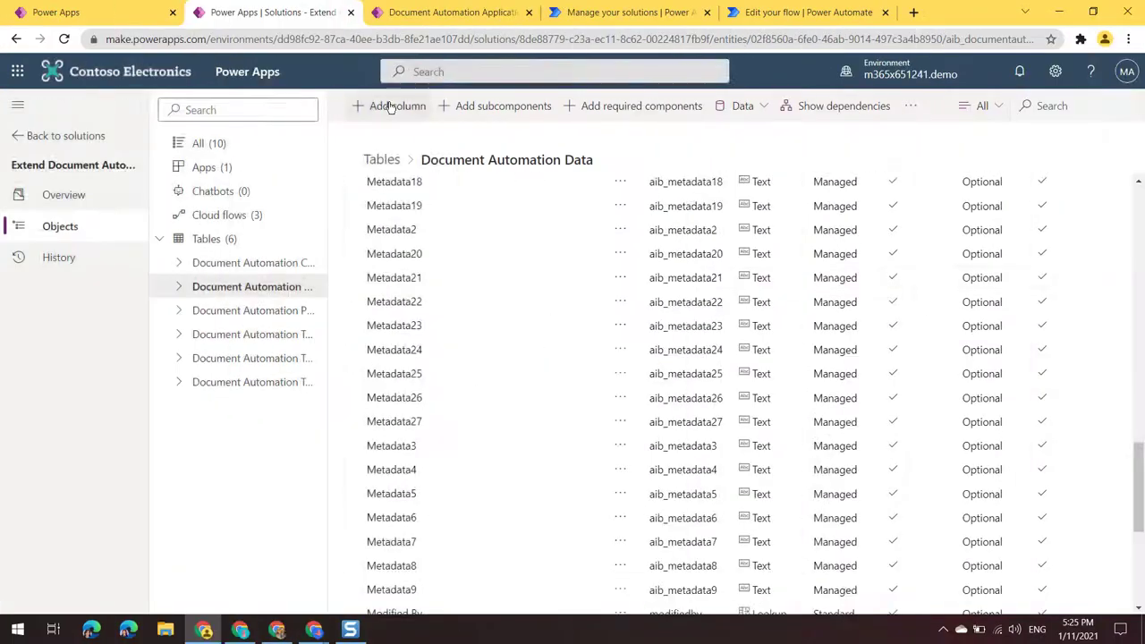
Step: Add an optional text column named Metadata28 to the Document Automation Data table
{"action": "left_click", "coordinate": [390, 107]}
{"action": "left_click", "coordinate": [959, 121]}
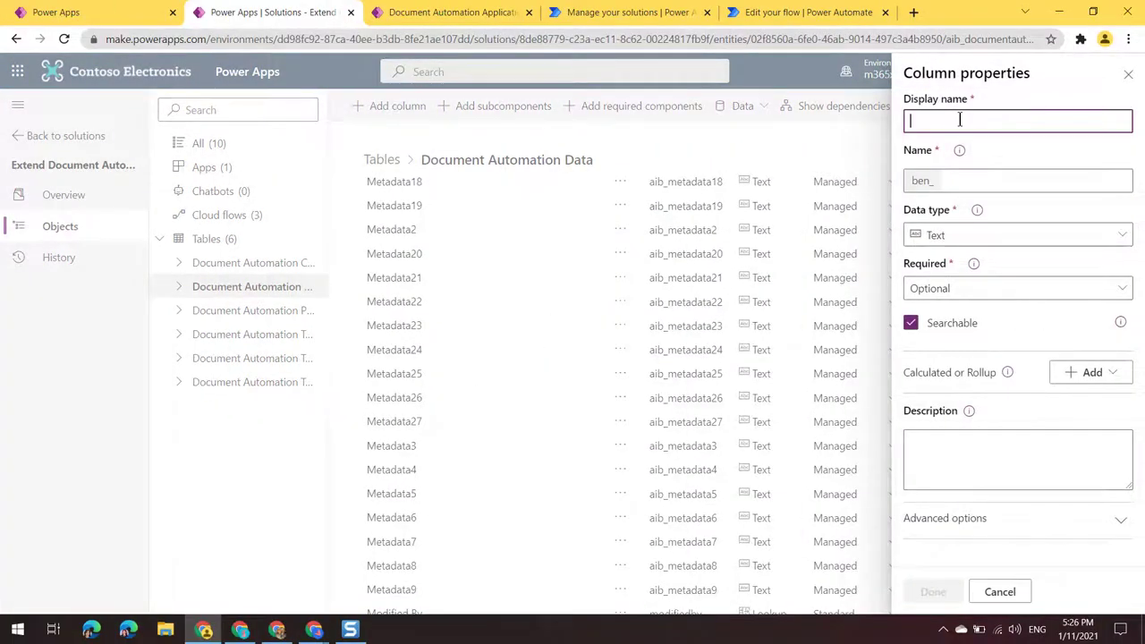
{"action": "type", "text": "Metadata2"}
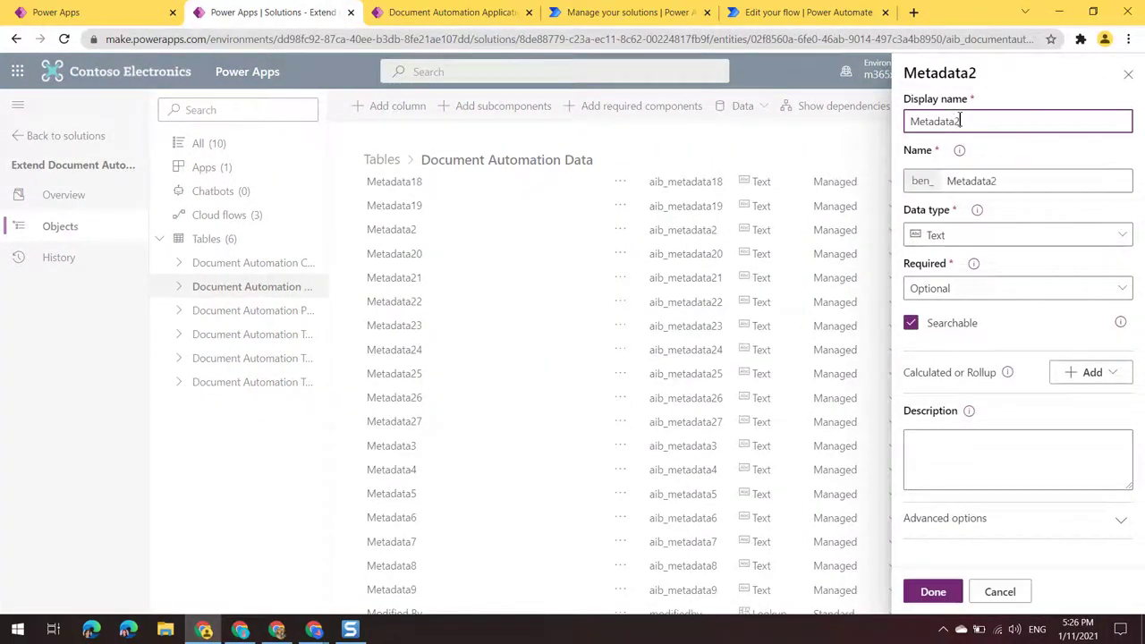
{"action": "type", "text": "8"}
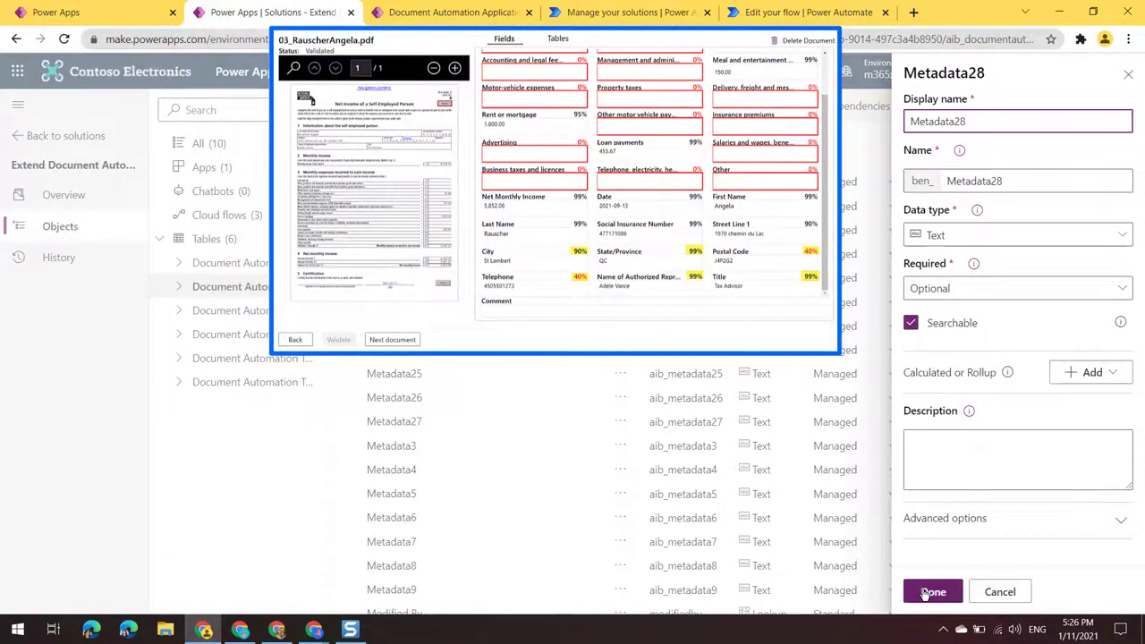
{"action": "left_click", "coordinate": [934, 592]}
Step: Add two text columns named Metadata29 and Metadata30 to the Document Automation Data table
{"action": "left_click", "coordinate": [391, 106]}
{"action": "left_click", "coordinate": [1005, 120]}
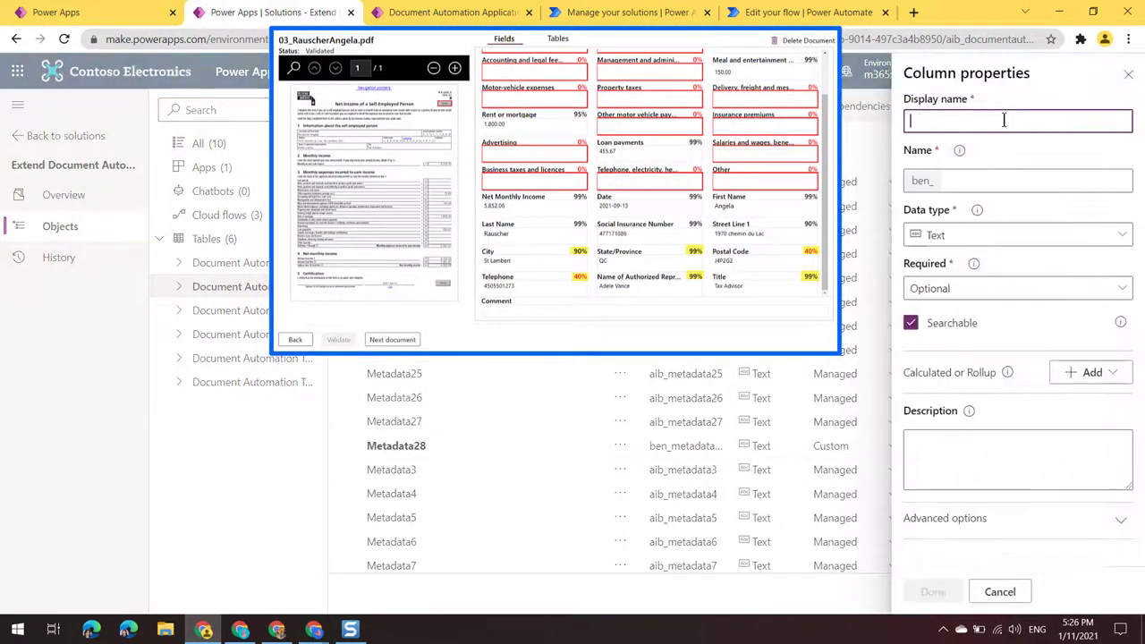
{"action": "type", "text": "Metadata29"}
{"action": "left_click", "coordinate": [933, 592]}
{"action": "left_click", "coordinate": [1004, 119]}
{"action": "type", "text": "Metadata30"}
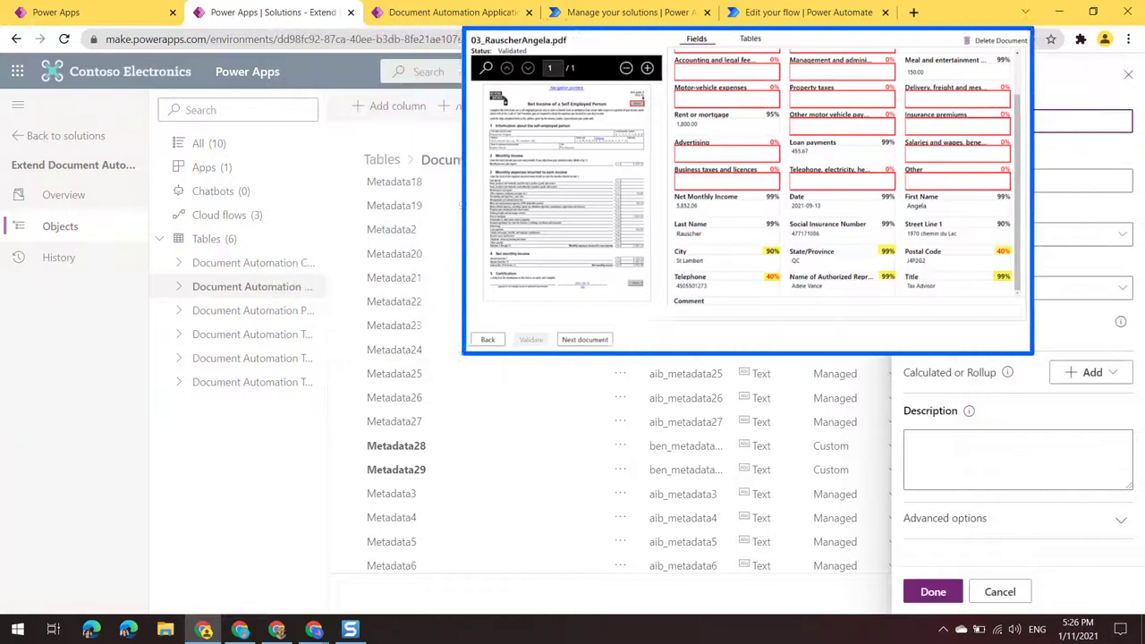
{"action": "left_click", "coordinate": [933, 592]}
Step: Add two text columns named Metadata31 and Metadata32 to the Document Automation Data table
{"action": "left_click", "coordinate": [390, 106]}
{"action": "left_click", "coordinate": [1005, 120]}
{"action": "type", "text": "Metadata31"}
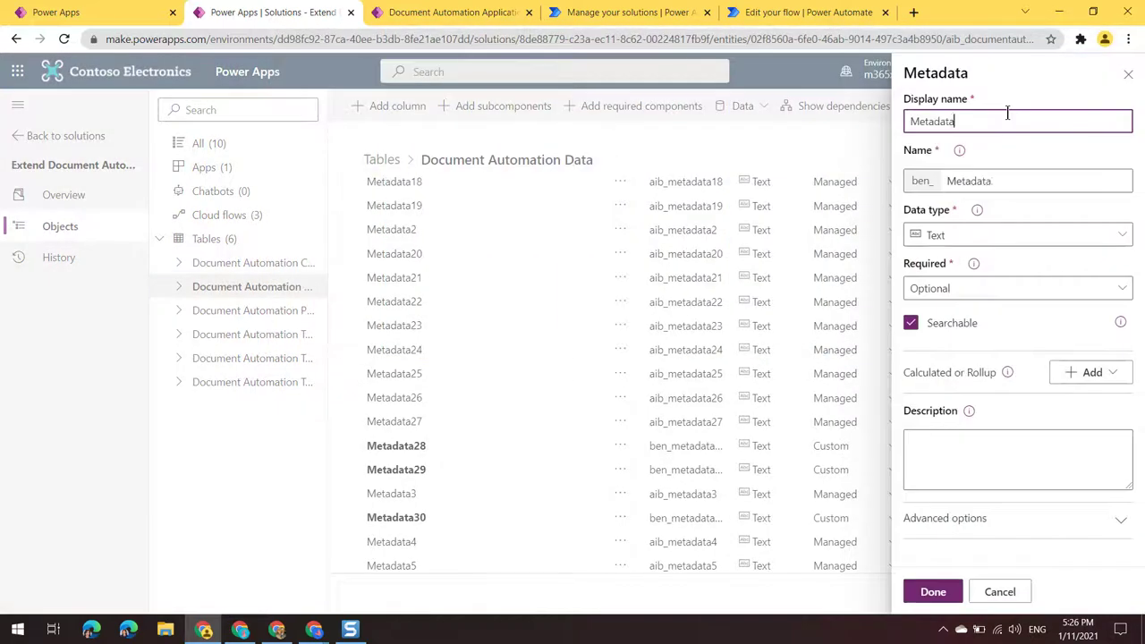
{"action": "left_click", "coordinate": [933, 592]}
{"action": "left_click", "coordinate": [390, 107]}
{"action": "left_click", "coordinate": [987, 120]}
{"action": "type", "text": "Metadata32"}
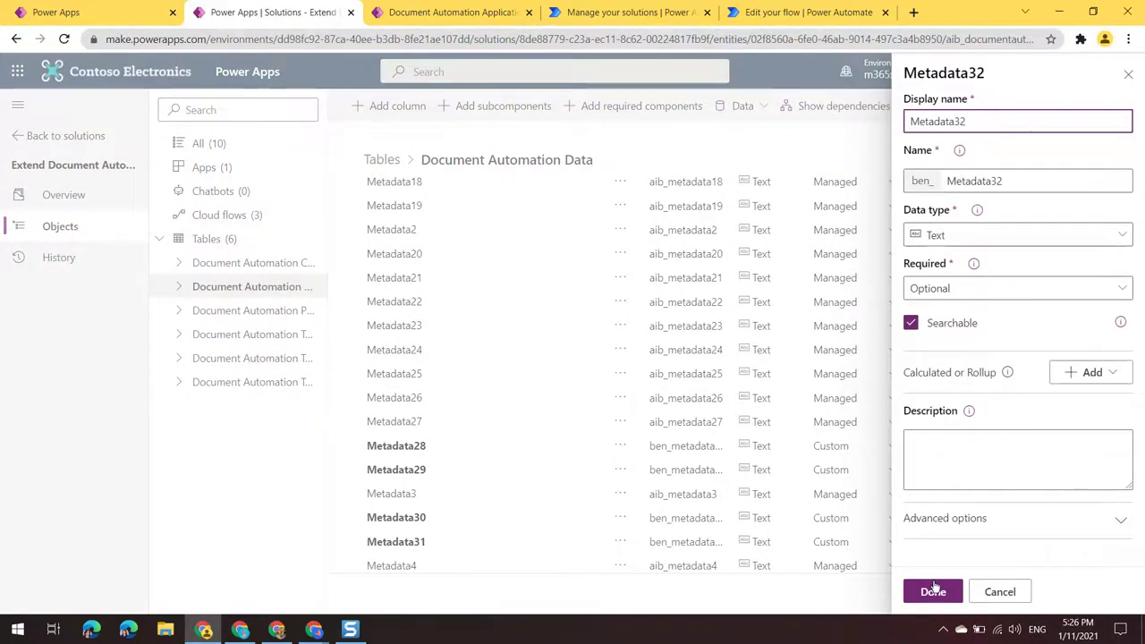
{"action": "left_click", "coordinate": [934, 593]}
Step: Add two text columns named Metadata33 and Metadata34 to the Document Automation Data table and save the table
{"action": "left_click", "coordinate": [1081, 119]}
{"action": "type", "text": "Metadata33"}
{"action": "left_click", "coordinate": [933, 592]}
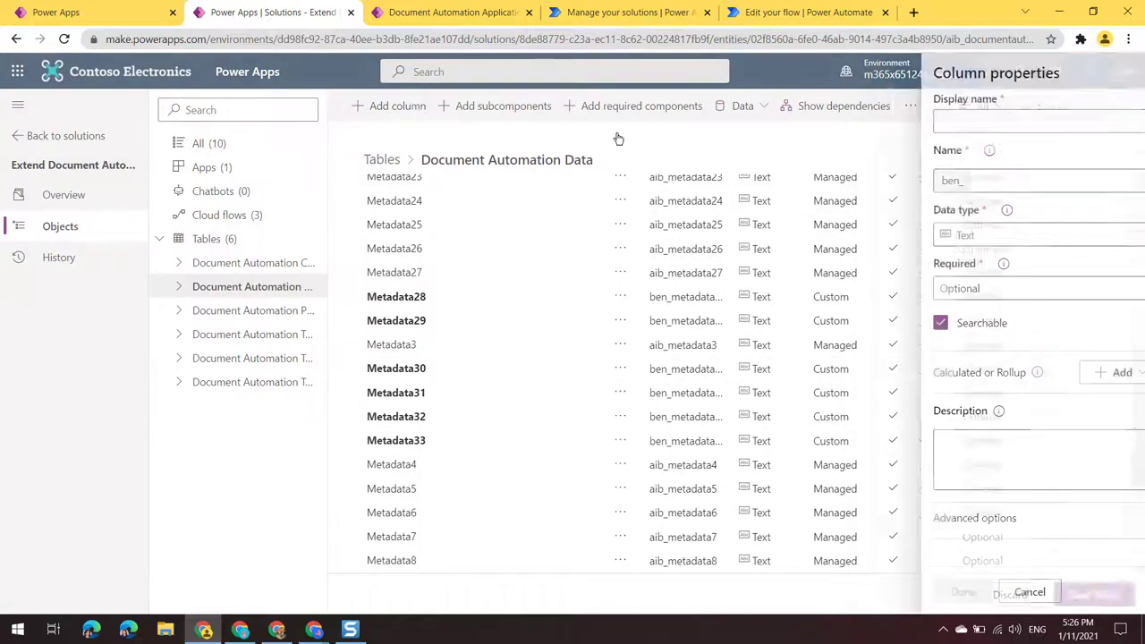
{"action": "left_click", "coordinate": [969, 120]}
{"action": "type", "text": "Metadata34"}
{"action": "left_click", "coordinate": [933, 592]}
{"action": "left_click", "coordinate": [1093, 595]}
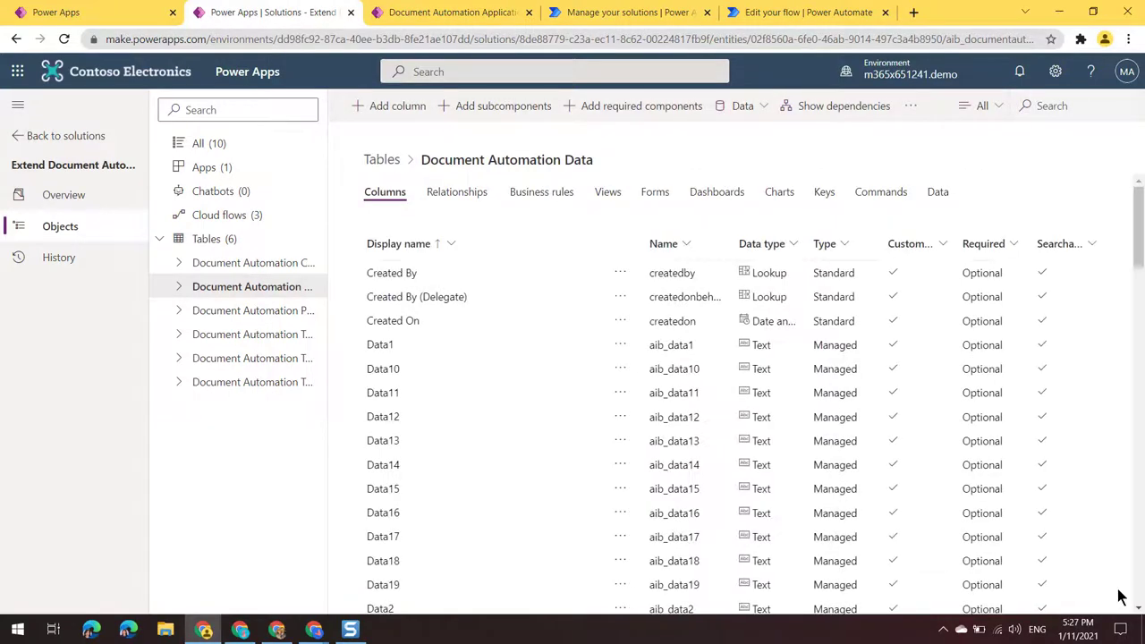
{"action": "left_click_drag", "start_coordinate": [1138, 228], "coordinate": [1132, 484]}
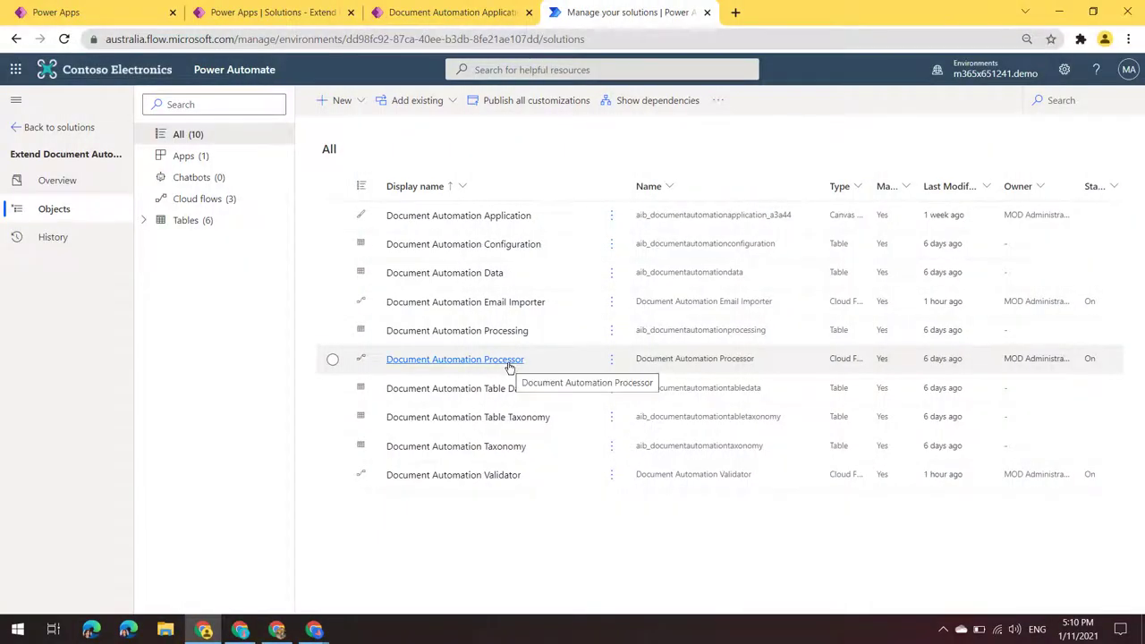
Step: In Power Automate, open the Document Automation Processor flow for editing and show the advanced options of the Create document processing data action
{"action": "left_click", "coordinate": [507, 360]}
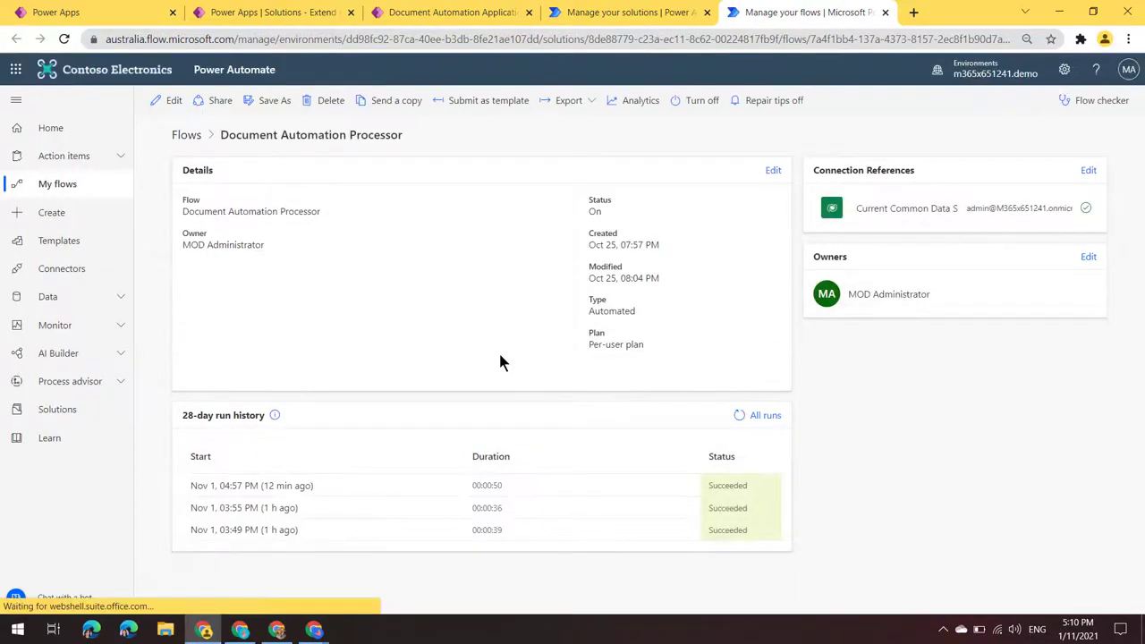
{"action": "left_click", "coordinate": [174, 101]}
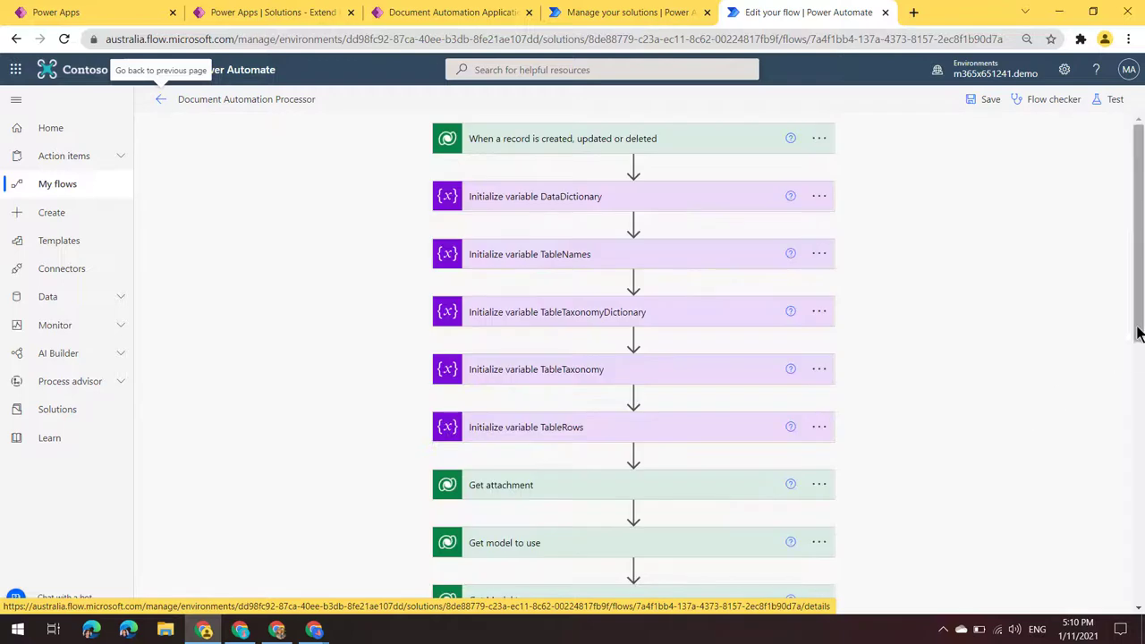
{"action": "left_click_drag", "start_coordinate": [1139, 328], "coordinate": [1114, 568]}
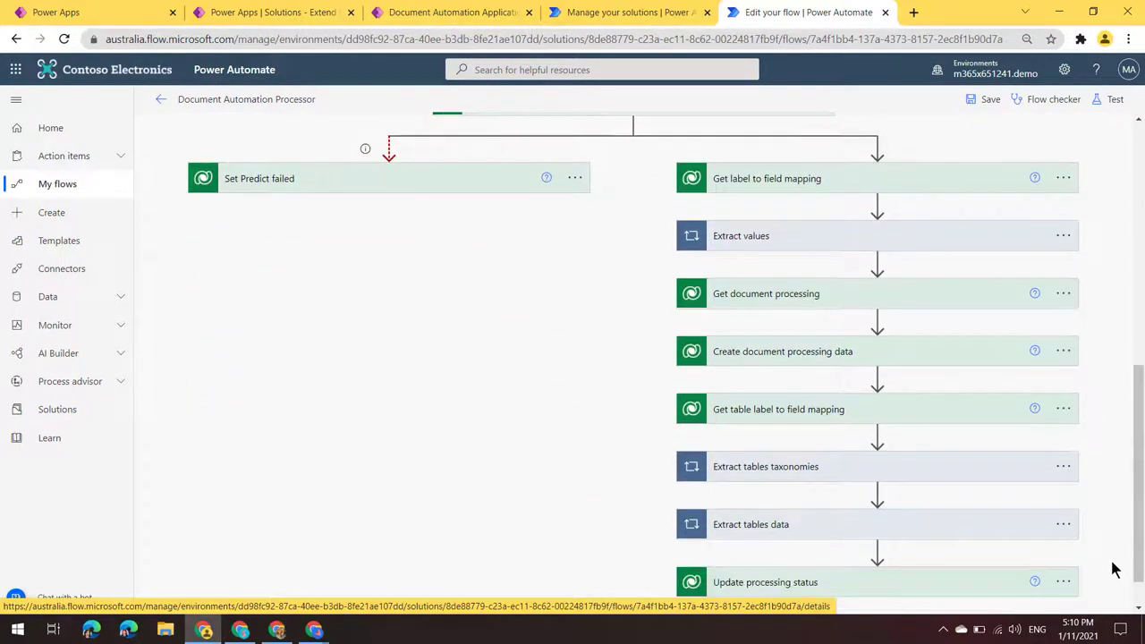
{"action": "left_click", "coordinate": [736, 358]}
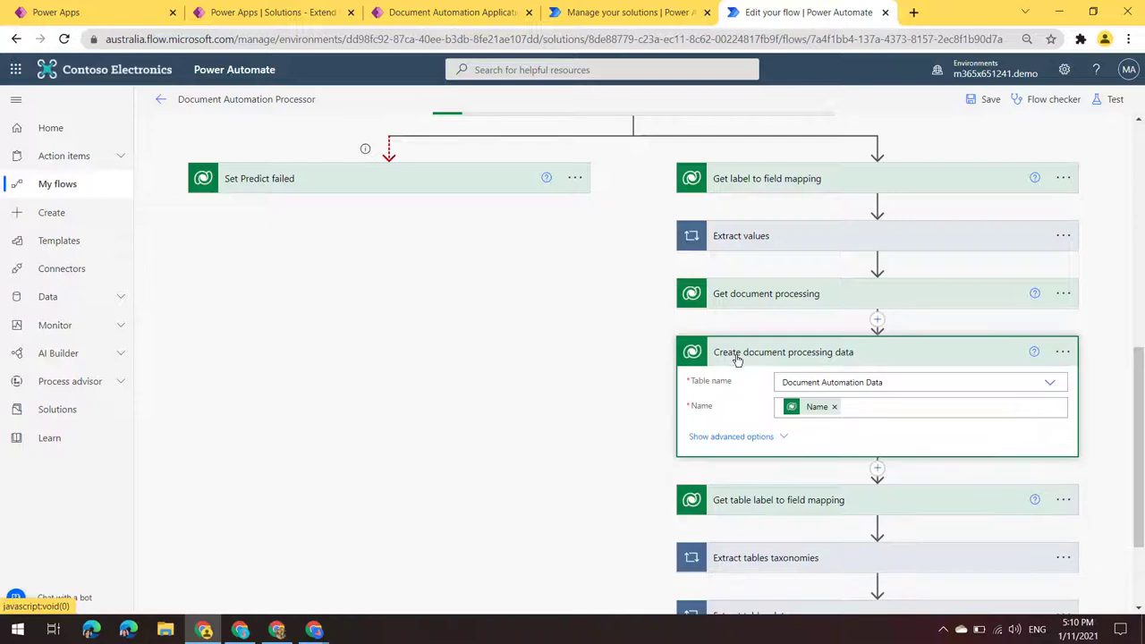
{"action": "left_click", "coordinate": [771, 438]}
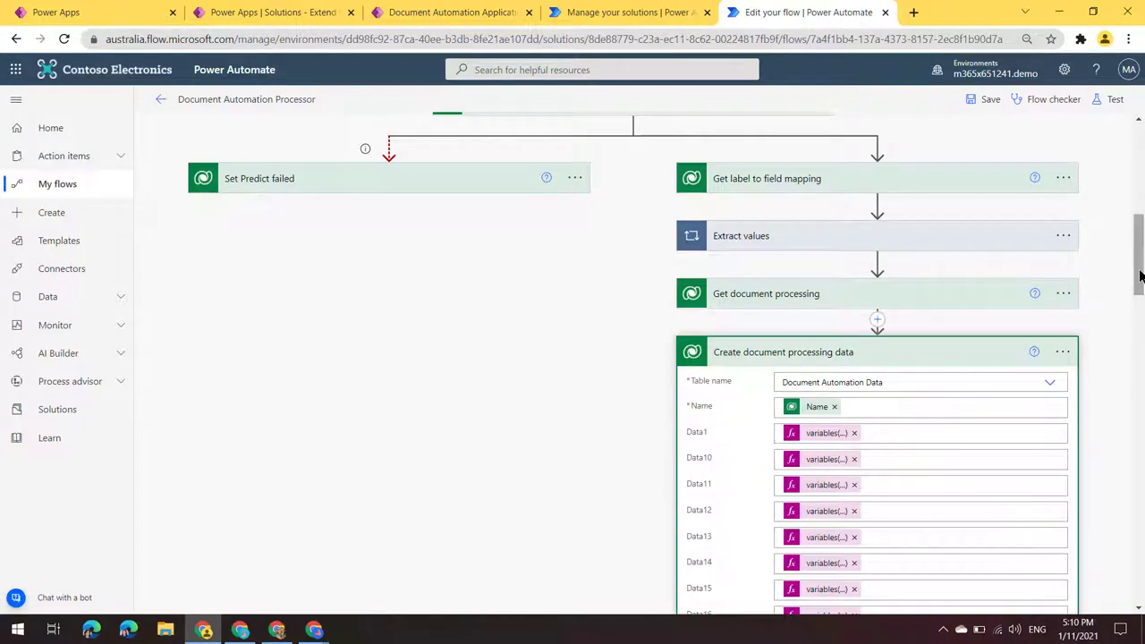
Step: Copy the full expression of the Data27 field in the Create document processing data action
{"action": "left_click_drag", "start_coordinate": [1140, 277], "coordinate": [1140, 367]}
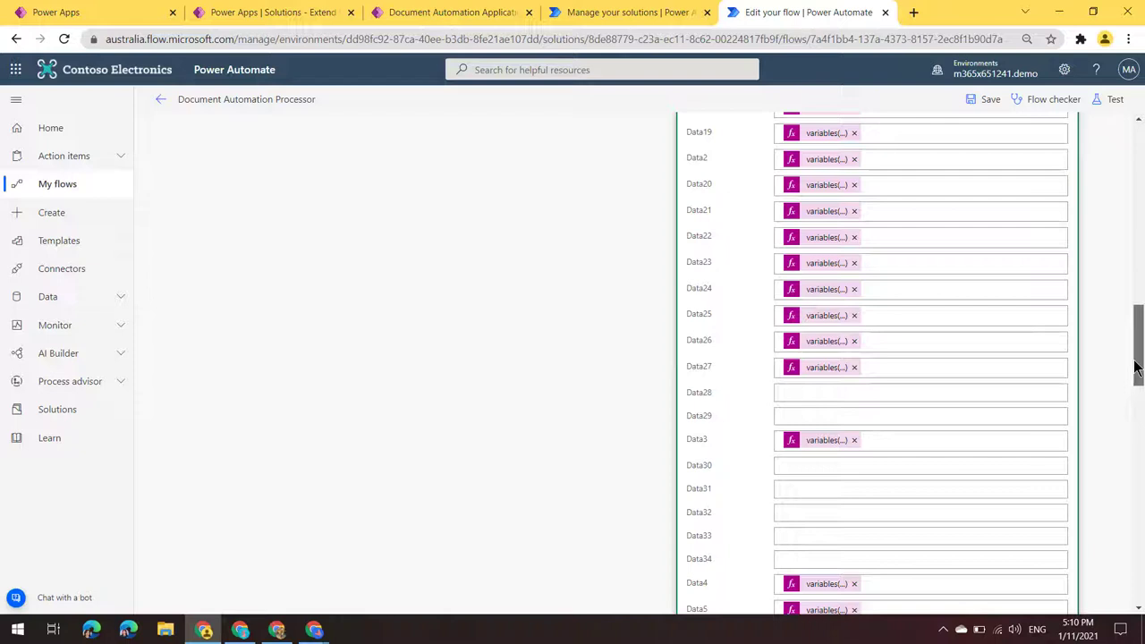
{"action": "left_click", "coordinate": [828, 374]}
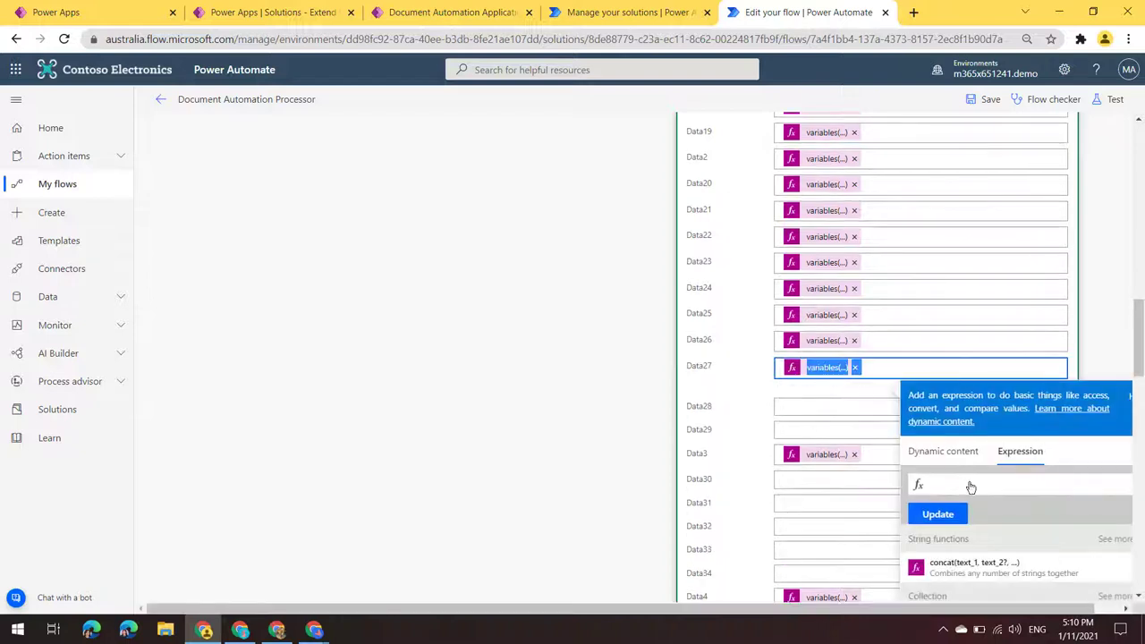
{"action": "triple_click", "coordinate": [979, 484]}
{"action": "key", "text": "ctrl+c"}
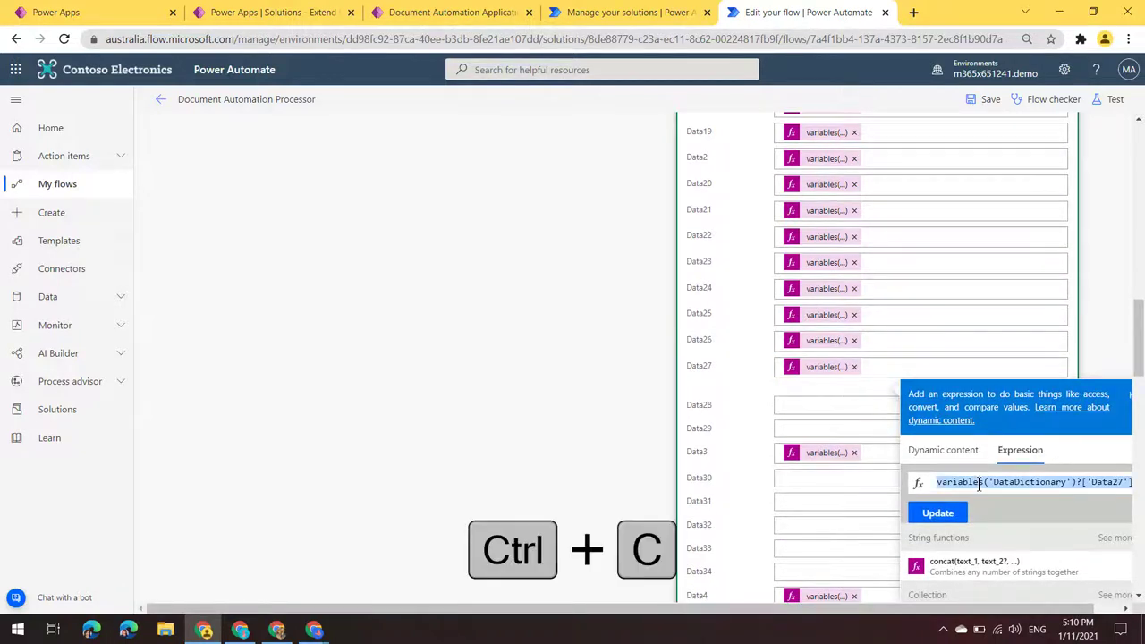
{"action": "left_click_drag", "start_coordinate": [984, 605], "coordinate": [1009, 606]}
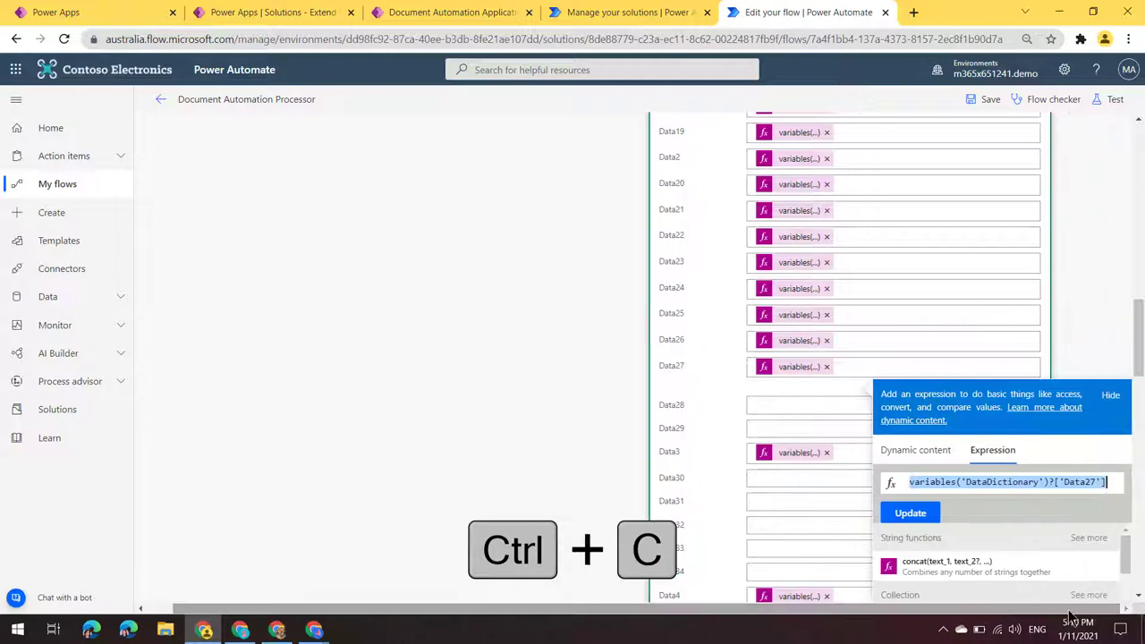
Step: Fill the empty Data28 field with the copied DataDictionary expression, changing its key to Data28
{"action": "left_click", "coordinate": [865, 397]}
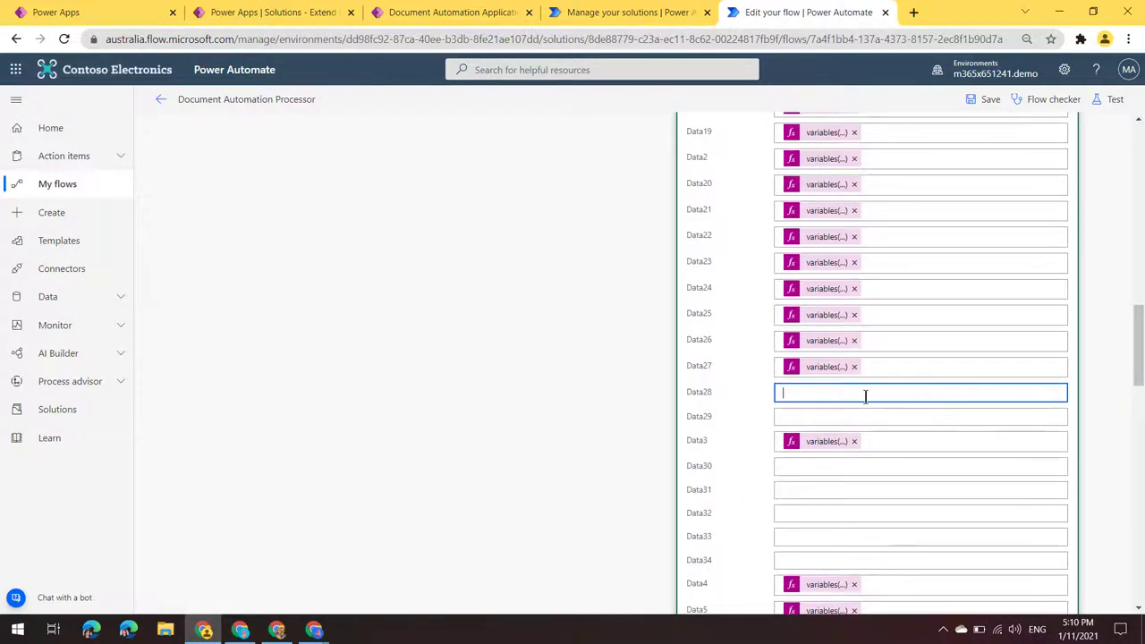
{"action": "key", "text": "ctrl+p"}
{"action": "left_click", "coordinate": [1019, 473]}
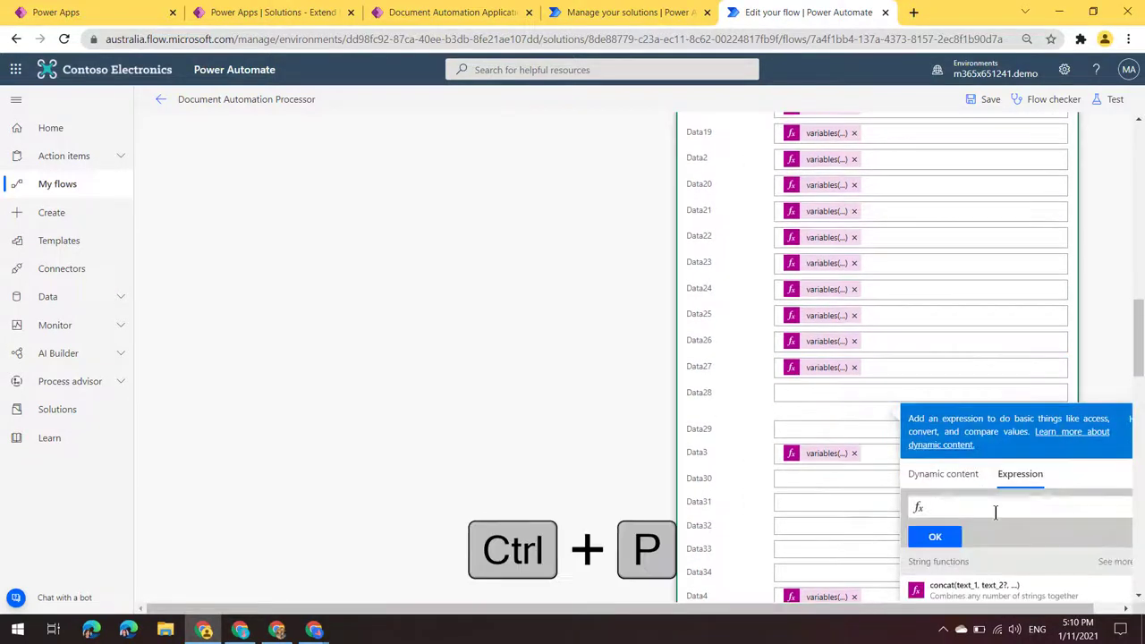
{"action": "key", "text": "ctrl+v"}
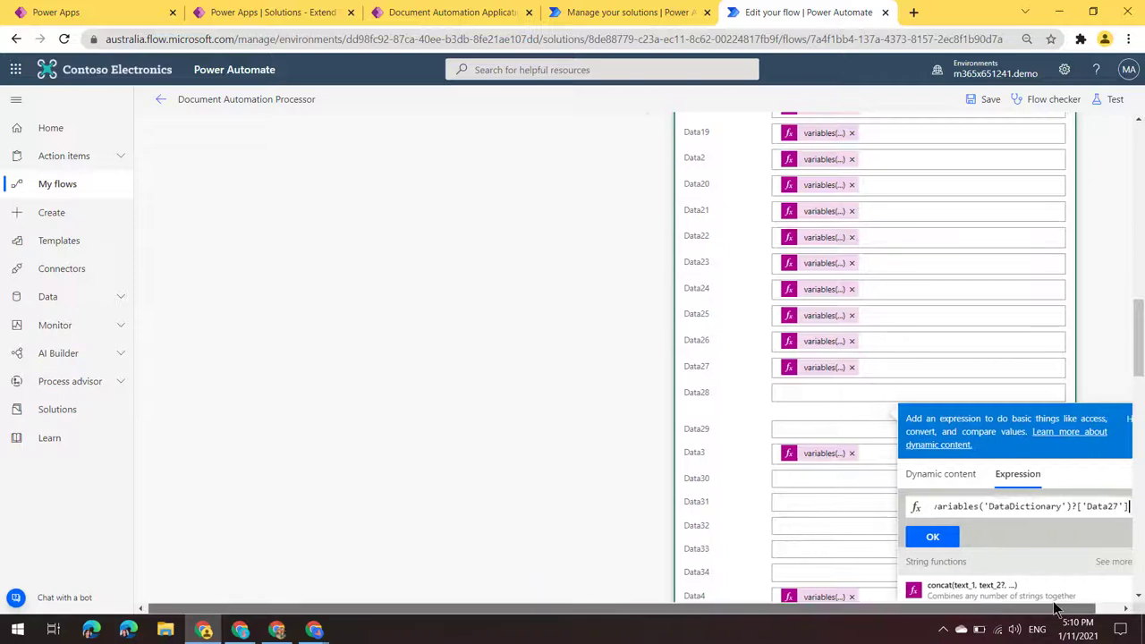
{"action": "left_click", "coordinate": [1097, 507]}
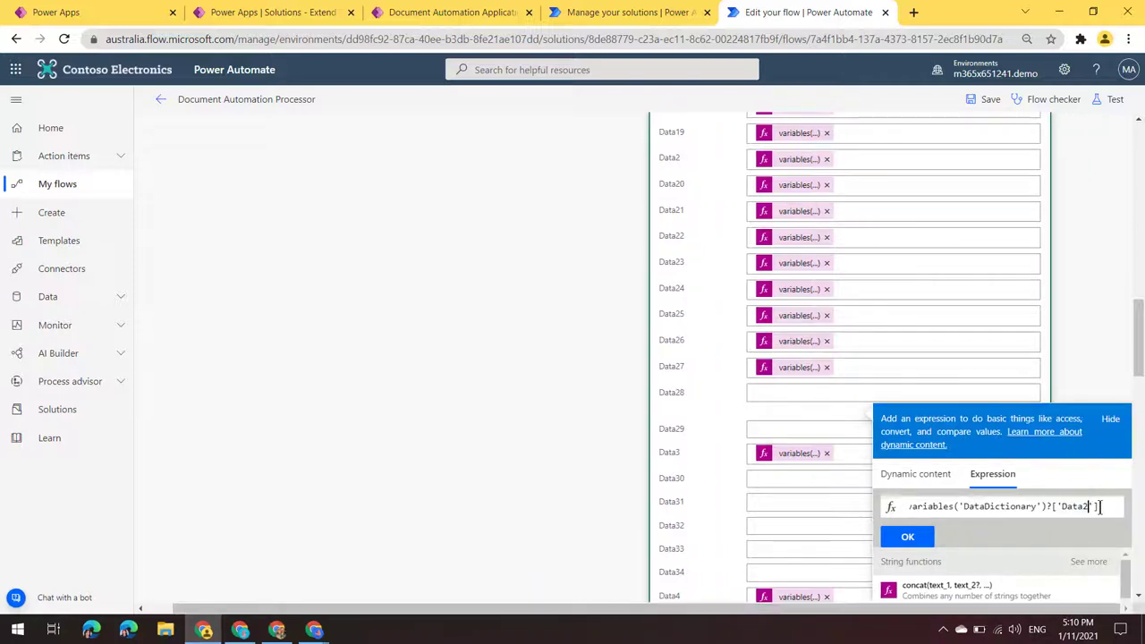
{"action": "left_click", "coordinate": [907, 537]}
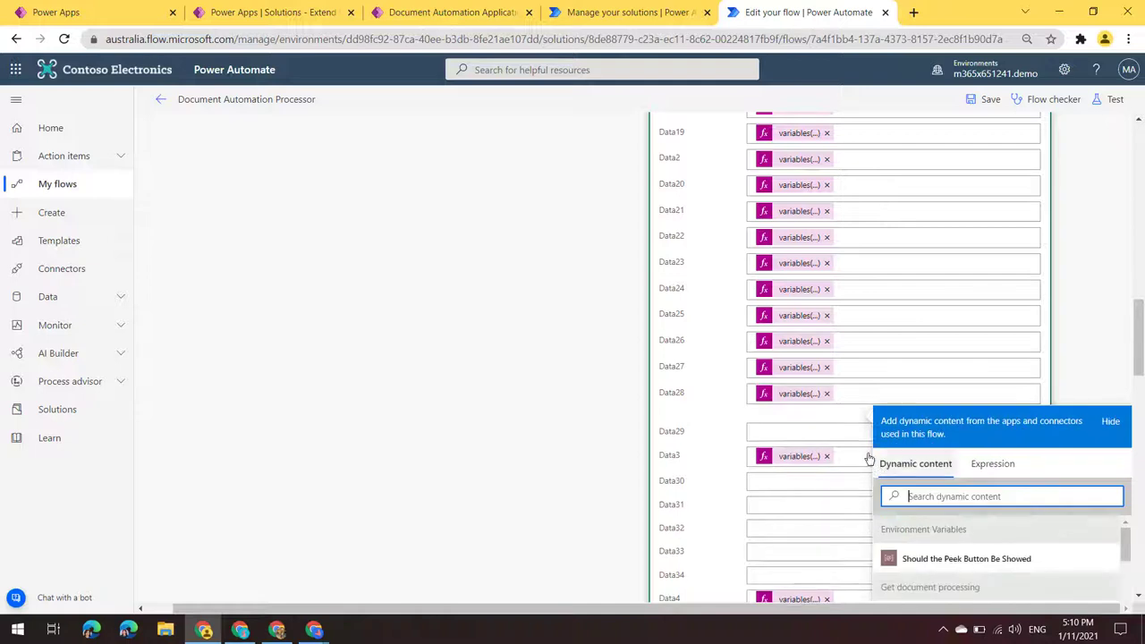
Step: Fill the Data29 and Data30 fields with the copied DataDictionary expression, changing the key to match each field's name
{"action": "left_click", "coordinate": [827, 432]}
{"action": "left_click", "coordinate": [1022, 496]}
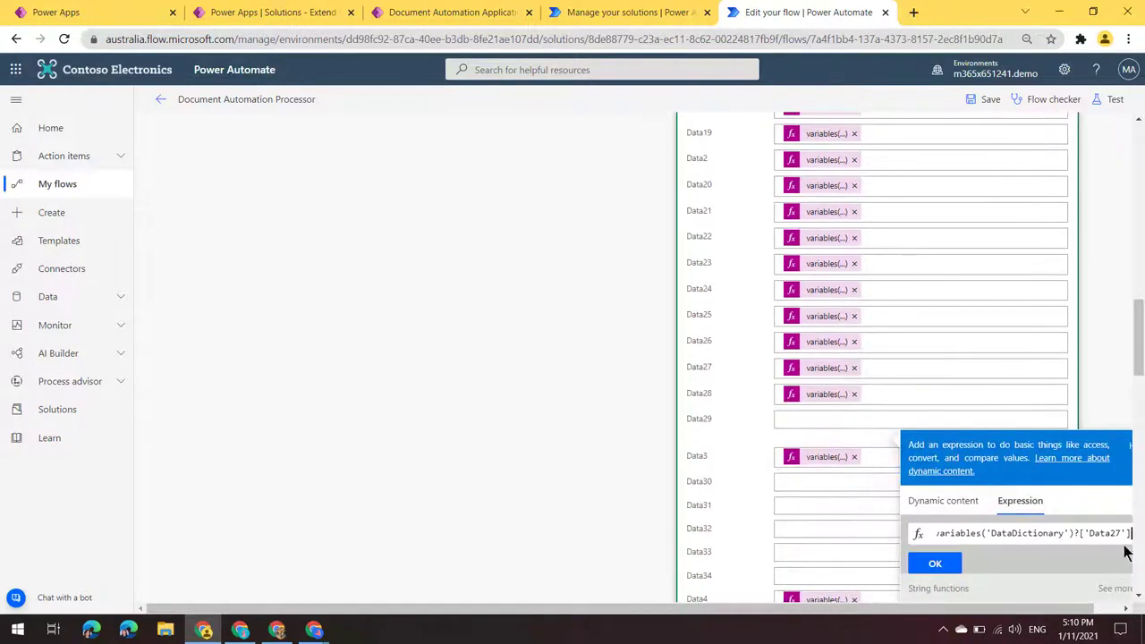
{"action": "left_click", "coordinate": [935, 563]}
{"action": "left_click", "coordinate": [827, 481]}
{"action": "left_click", "coordinate": [1020, 552]}
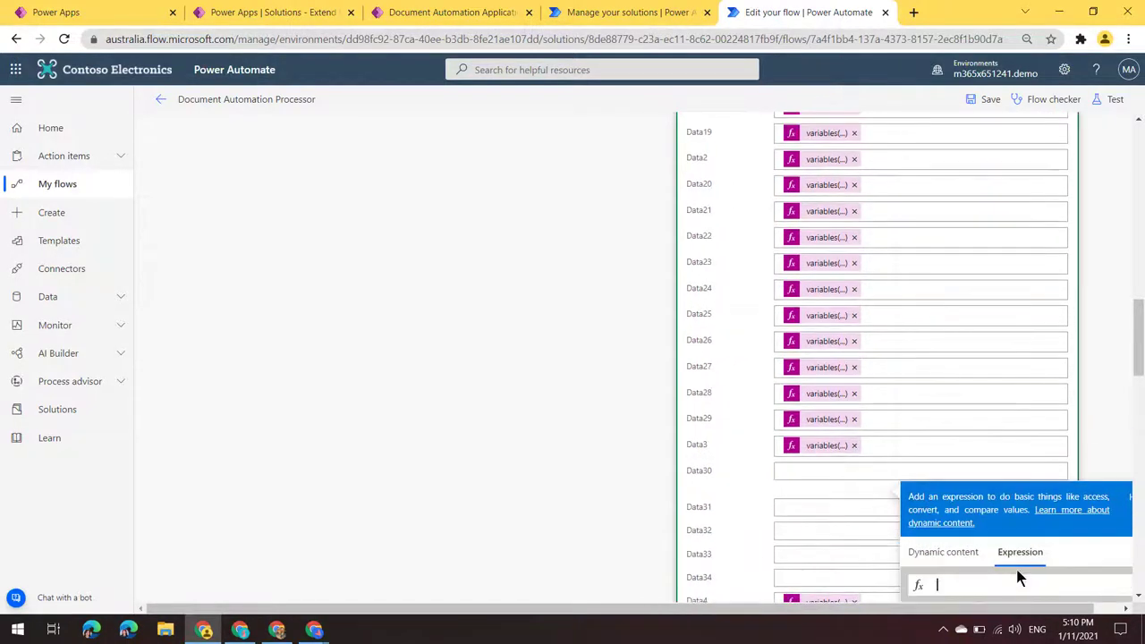
{"action": "key", "text": "ctrl+v"}
{"action": "key", "text": "BackSpace"}
{"action": "key", "text": "BackSpace"}
{"action": "type", "text": "30"}
{"action": "scroll", "coordinate": [895, 402], "scroll_direction": "down", "scroll_amount": 2}
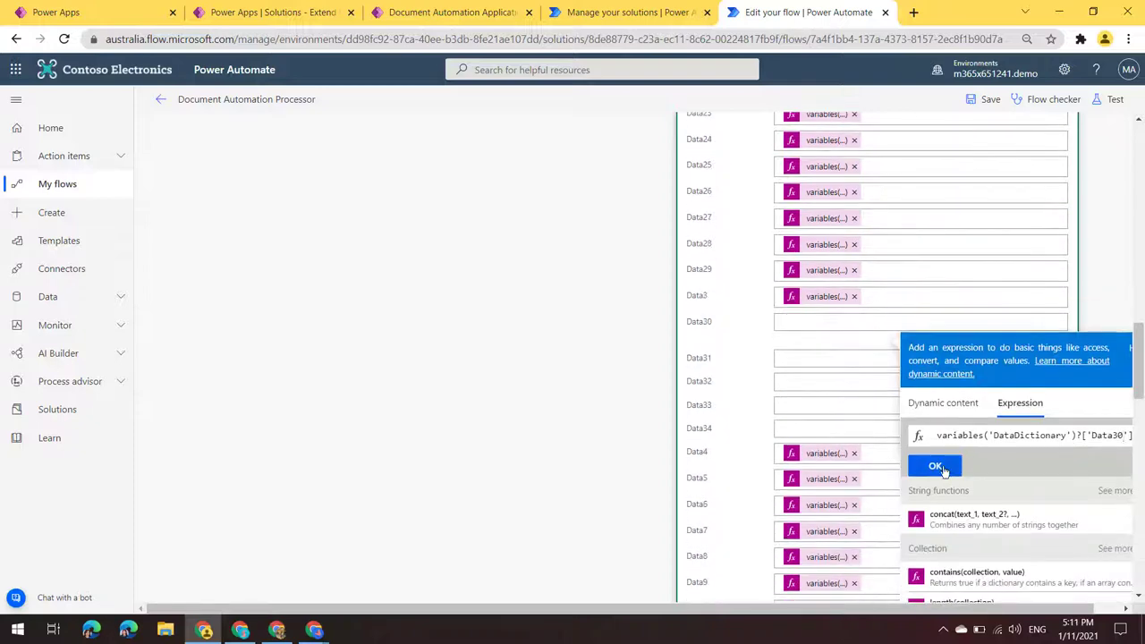
{"action": "left_click", "coordinate": [935, 468]}
Step: Set the Data31 field to the expression variables('DataDictionary')?['Data31']
{"action": "left_click", "coordinate": [895, 347]}
{"action": "left_click", "coordinate": [1020, 429]}
{"action": "key", "text": "BackSpace"}
{"action": "key", "text": "BackSpace"}
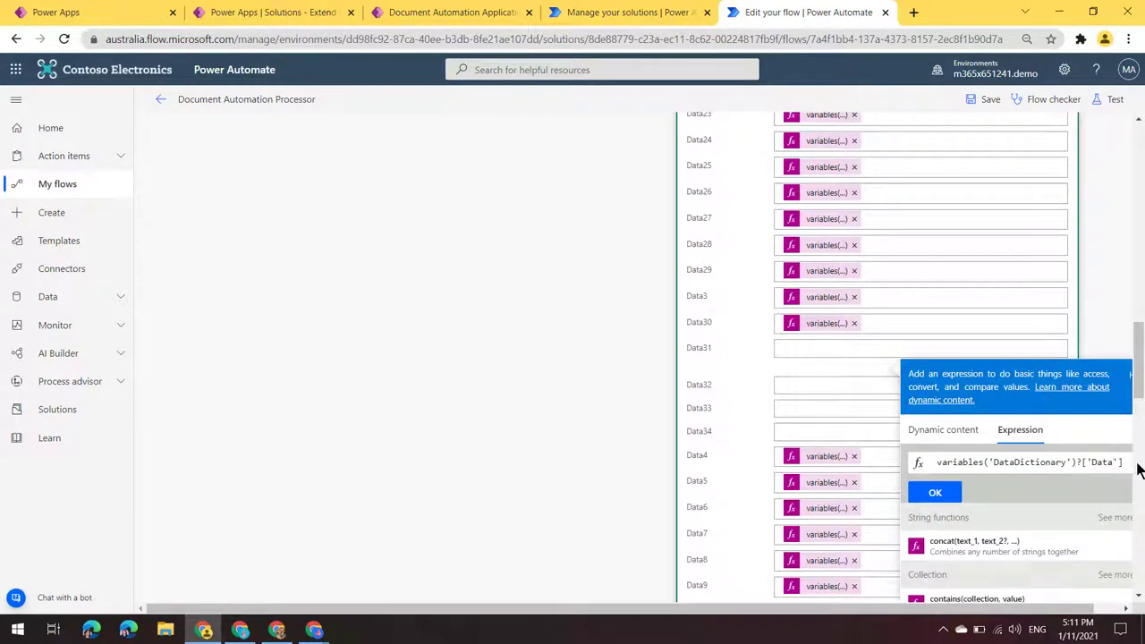
{"action": "type", "text": "31"}
{"action": "left_click", "coordinate": [935, 492]}
Step: Fill the Data32 field with the copied DataDictionary expression, changing its key to Data32
{"action": "left_click", "coordinate": [808, 399]}
{"action": "left_click", "coordinate": [1020, 430]}
{"action": "key", "text": "ctrl+v"}
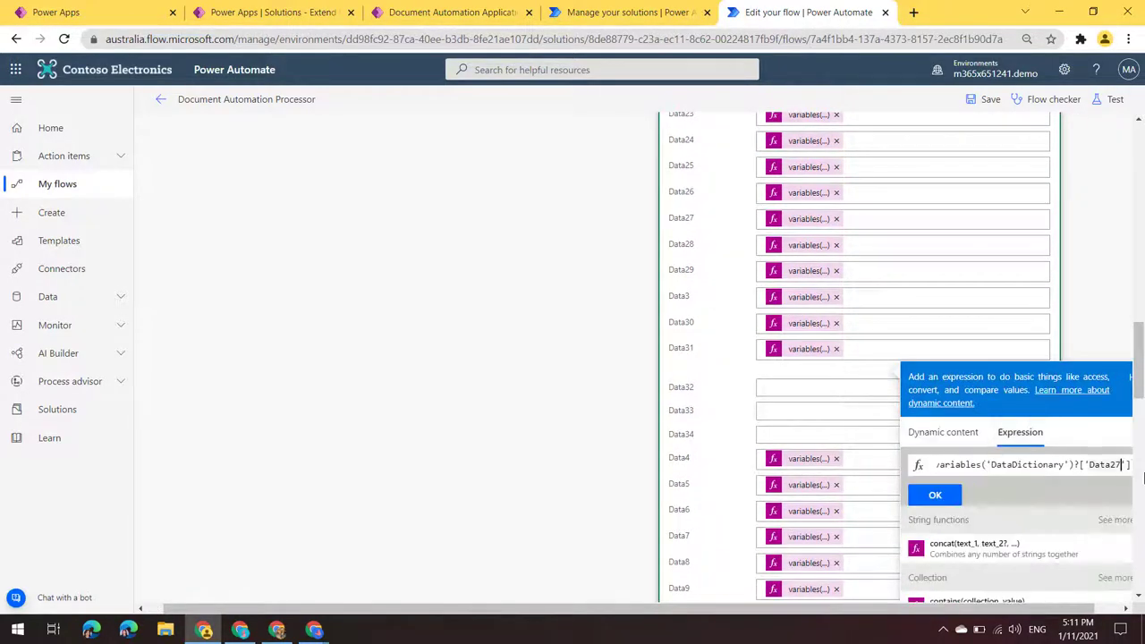
{"action": "key", "text": "BackSpace"}
{"action": "key", "text": "BackSpace"}
{"action": "type", "text": "32"}
{"action": "left_click", "coordinate": [935, 494]}
{"action": "left_click", "coordinate": [902, 349]}
{"action": "left_click", "coordinate": [841, 381]}
{"action": "left_click", "coordinate": [1020, 456]}
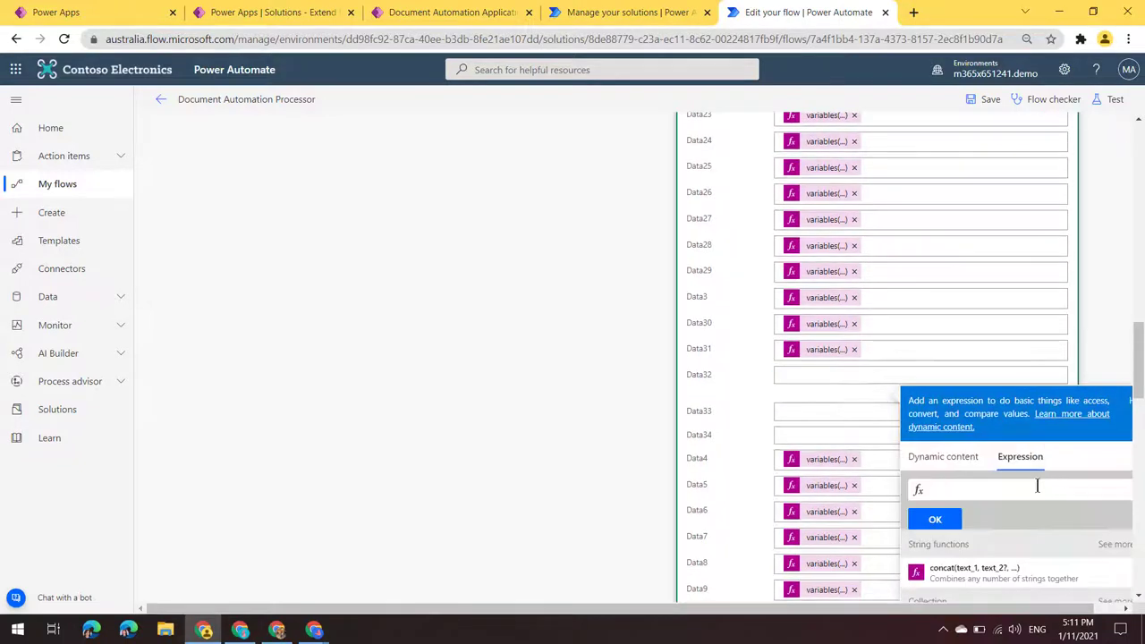
{"action": "key", "text": "ctrl+v"}
{"action": "key", "text": "BackSpace"}
{"action": "key", "text": "BackSpace"}
{"action": "type", "text": "33"}
{"action": "left_click", "coordinate": [935, 519]}
Step: Fill the Data33 field with the copied DataDictionary expression, changing its key to Data33
{"action": "left_click", "coordinate": [793, 412]}
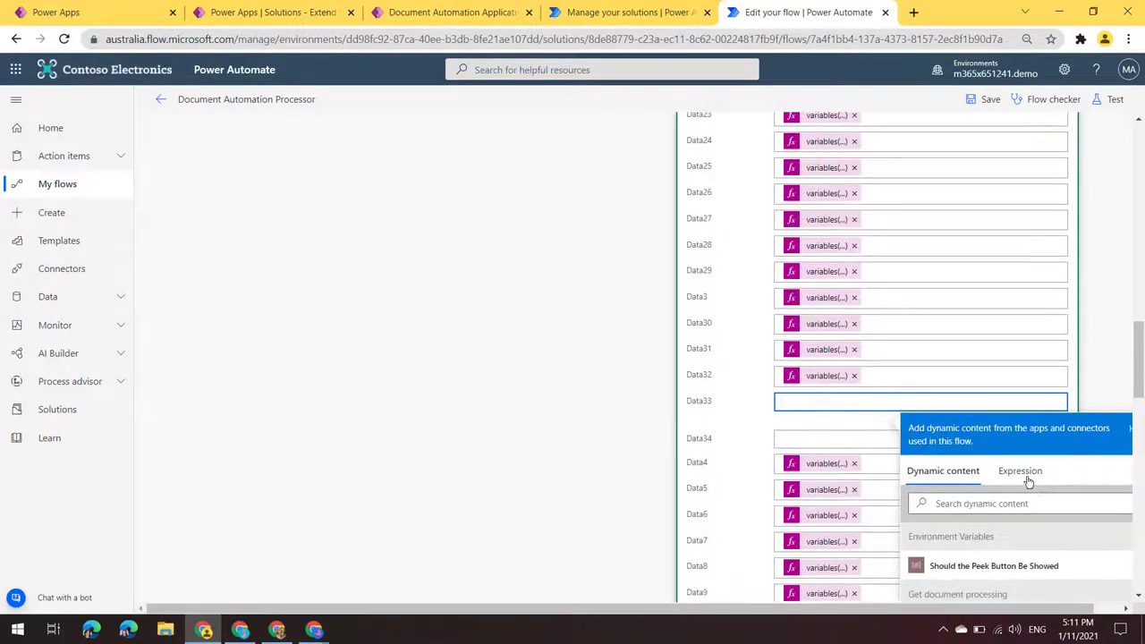
{"action": "left_click", "coordinate": [1020, 471]}
{"action": "key", "text": "ctrl+v"}
{"action": "key", "text": "BackSpace"}
{"action": "key", "text": "BackSpace"}
{"action": "type", "text": "34"}
{"action": "left_click", "coordinate": [935, 542]}
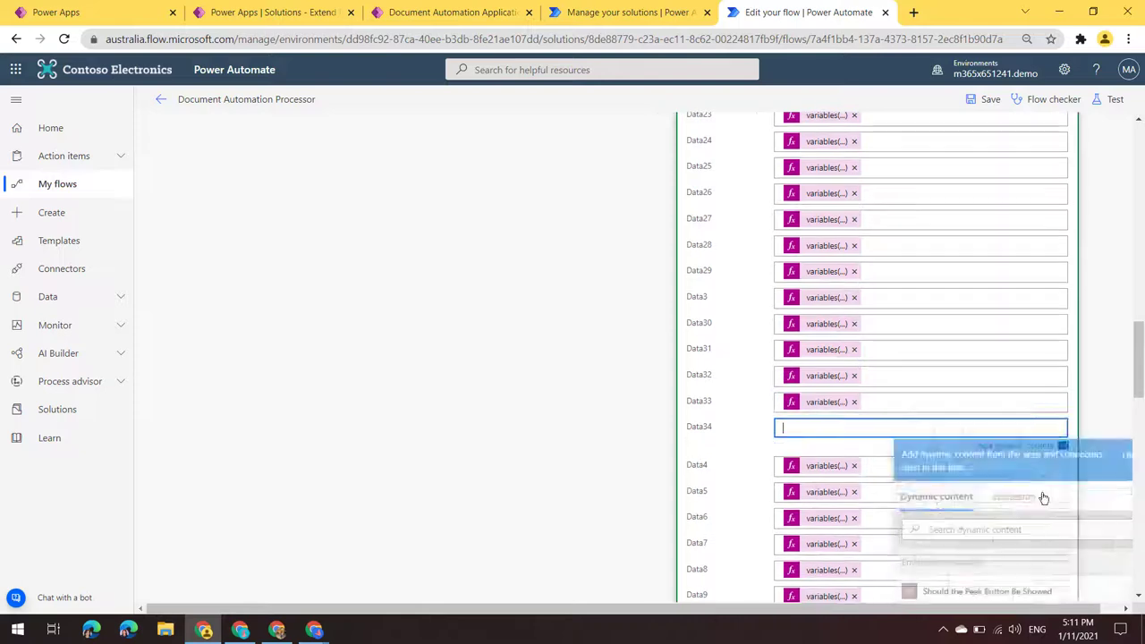
Step: Set the Data34 field to the expression variables('DataDictionary')?['Data34']
{"action": "left_click", "coordinate": [1020, 508]}
{"action": "type", "text": "variables('DataDictionary')?['Data31']"}
{"action": "key", "text": "BackSpace"}
{"action": "key", "text": "BackSpace"}
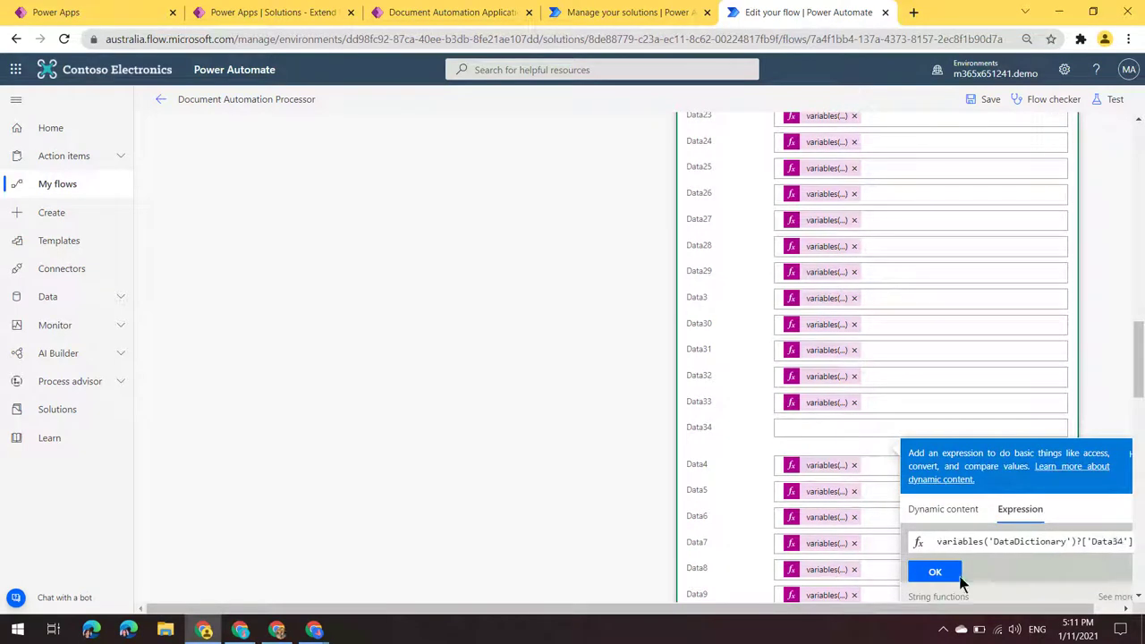
{"action": "left_click", "coordinate": [959, 577]}
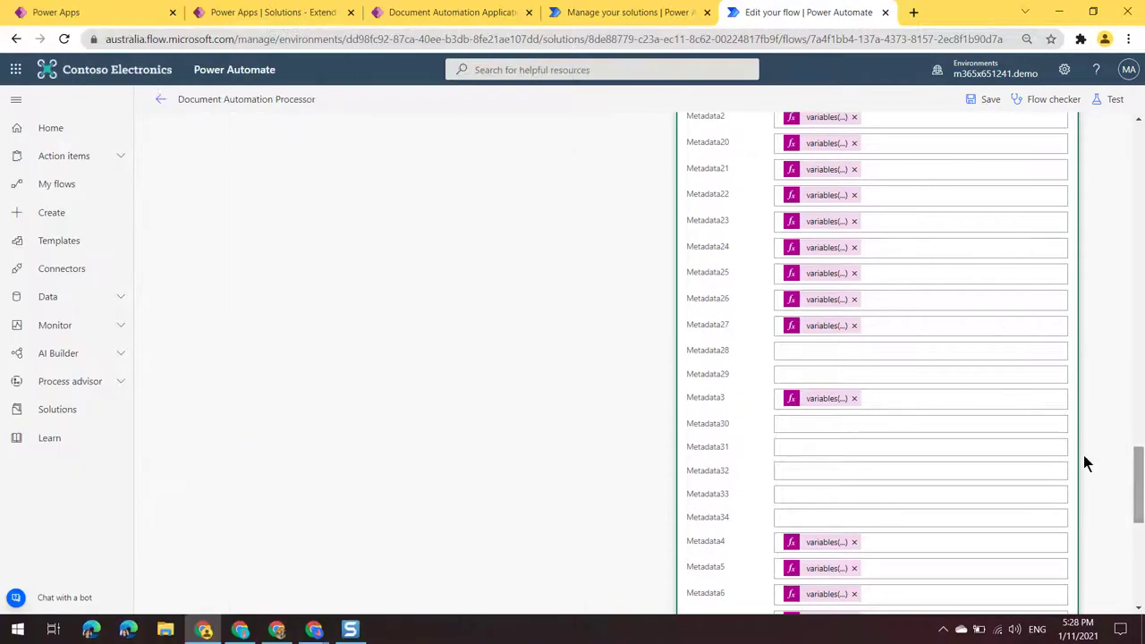
Step: Copy the Metadata27 expression into the Metadata28 field, changing its key to Data28_confidence
{"action": "left_click", "coordinate": [812, 328]}
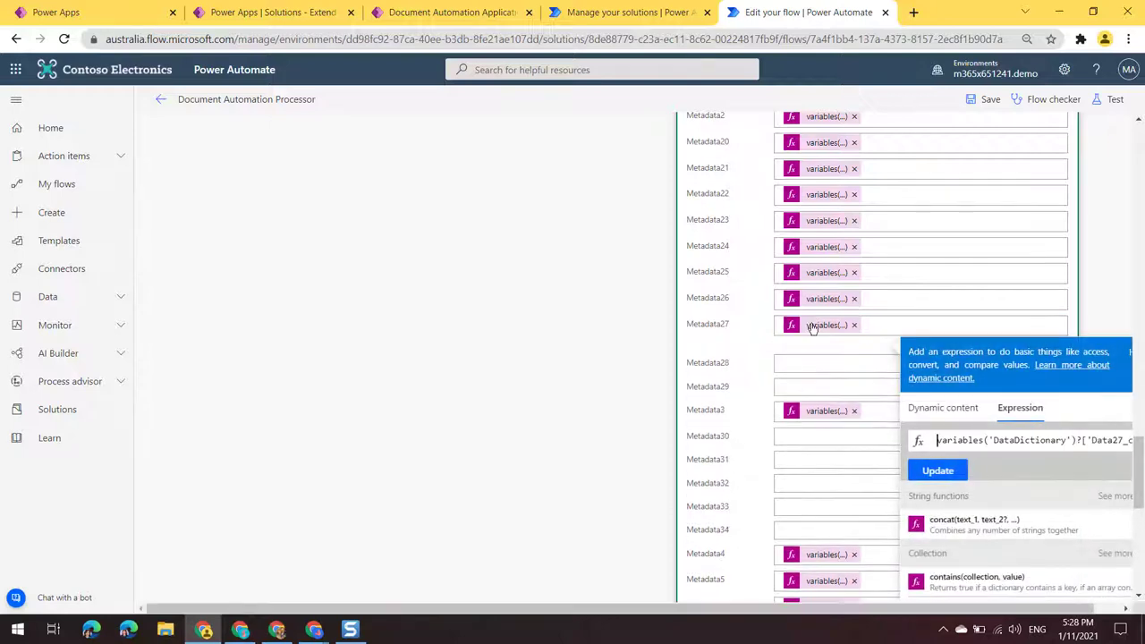
{"action": "key", "text": "Escape"}
{"action": "left_click", "coordinate": [812, 328]}
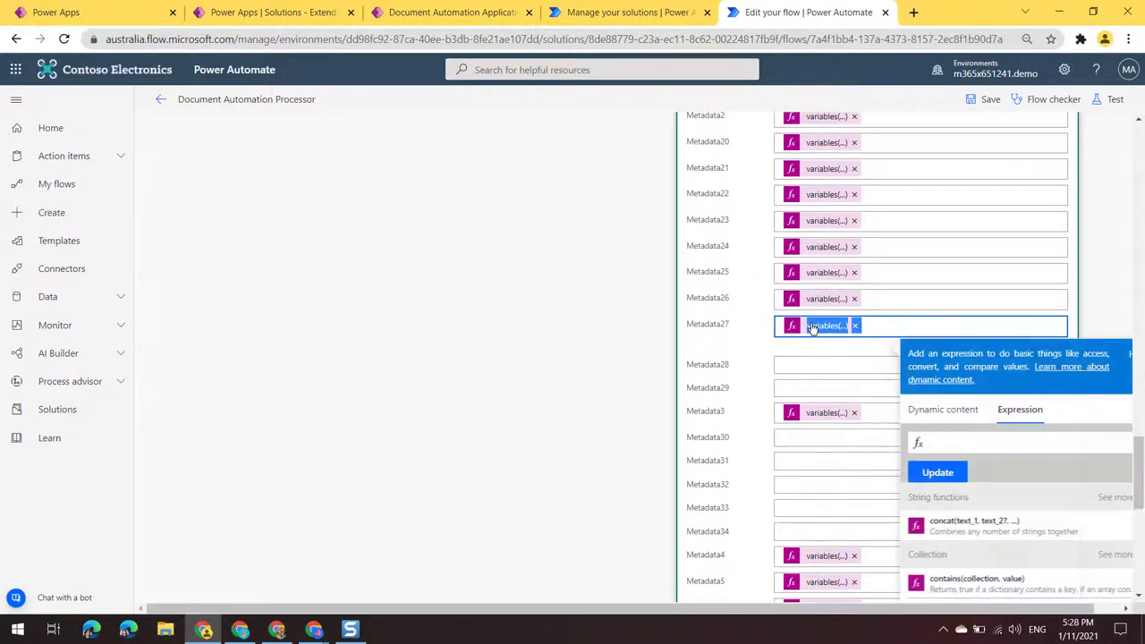
{"action": "key", "text": "ctrl+c"}
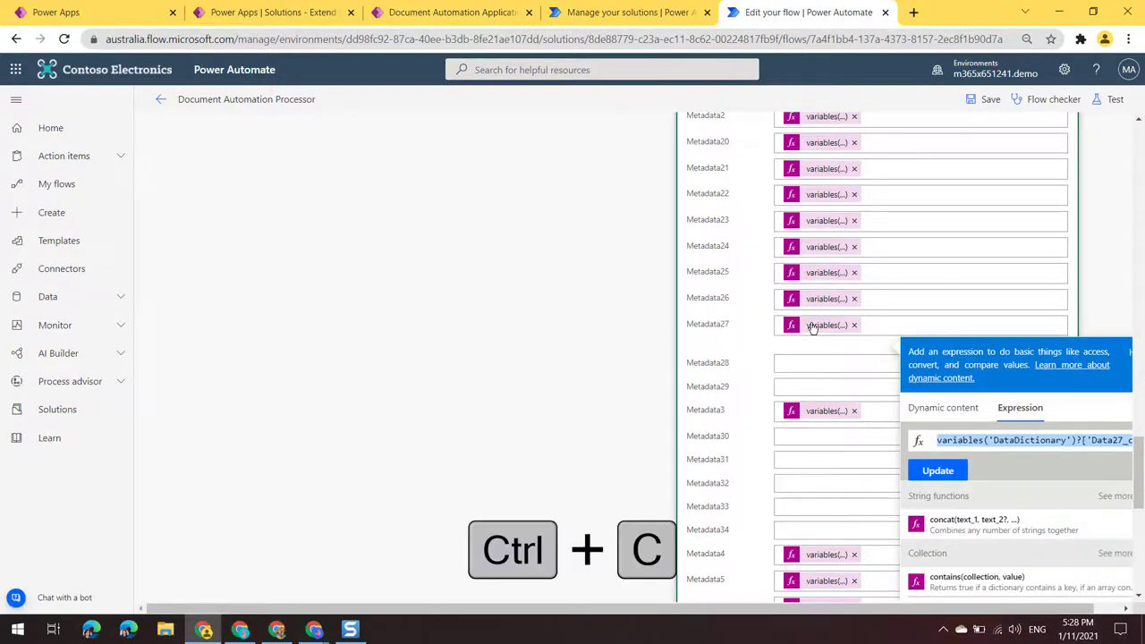
{"action": "left_click", "coordinate": [802, 359]}
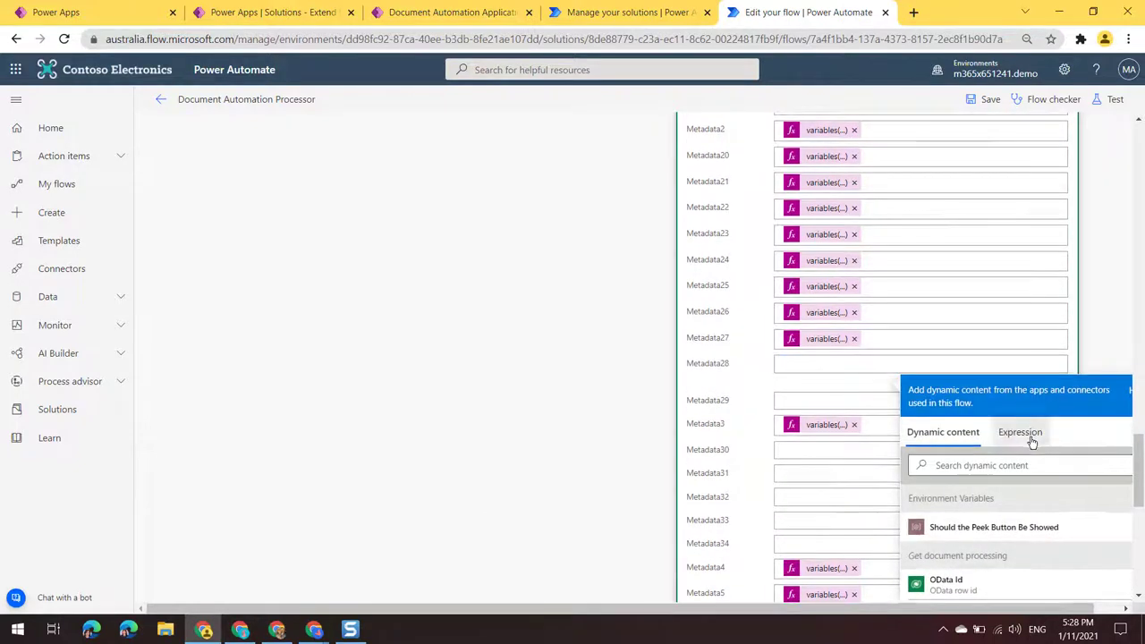
{"action": "left_click", "coordinate": [1025, 440]}
{"action": "key", "text": "ctrl+p"}
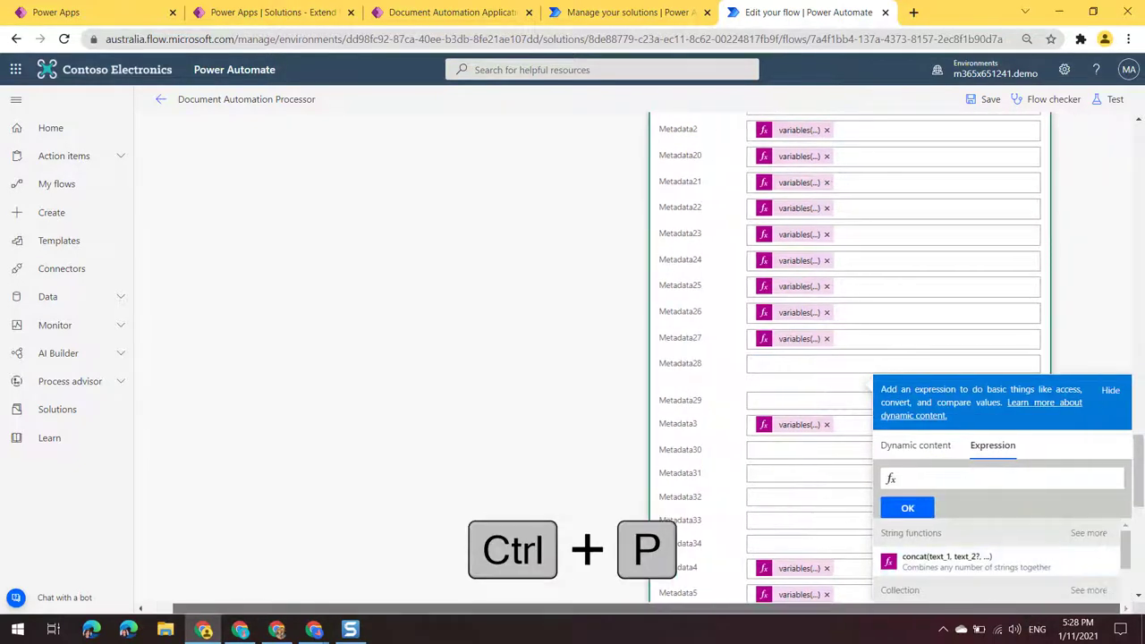
{"action": "key", "text": "ctrl+v"}
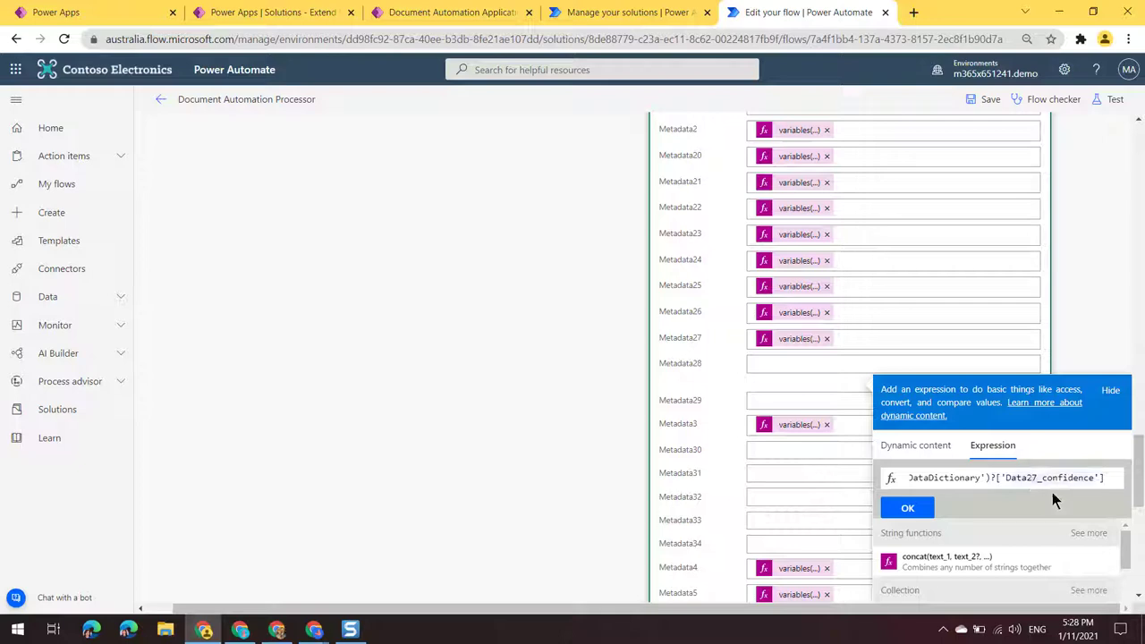
{"action": "key", "text": "Left"}
{"action": "key", "text": "Left"}
{"action": "key", "text": "Left"}
{"action": "key", "text": "Left"}
{"action": "key", "text": "Left"}
{"action": "key", "text": "Left"}
{"action": "key", "text": "Left"}
{"action": "key", "text": "Left"}
{"action": "key", "text": "Left"}
{"action": "key", "text": "Left"}
{"action": "key", "text": "Left"}
{"action": "key", "text": "Left"}
{"action": "key", "text": "Left"}
{"action": "key", "text": "BackSpace"}
{"action": "type", "text": "8"}
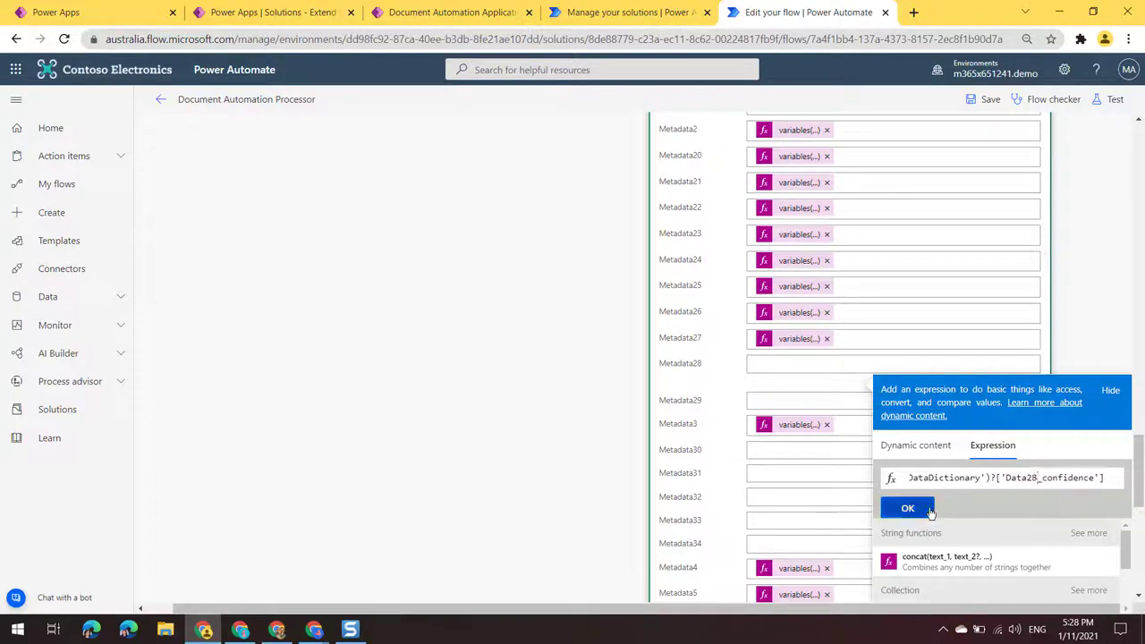
{"action": "left_click", "coordinate": [930, 511]}
Step: Fill the Metadata29 field with the copied DataDictionary expression, changing its key to Data29_confidence
{"action": "left_click", "coordinate": [825, 387]}
{"action": "key", "text": "ctrl+p"}
{"action": "key", "text": "ctrl+v"}
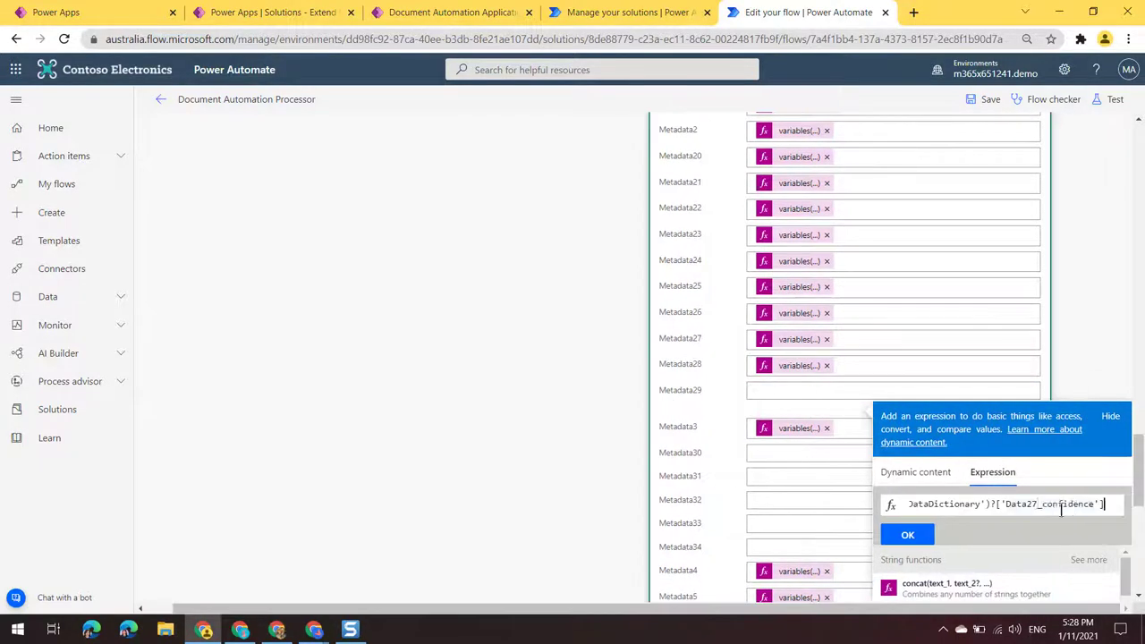
{"action": "key", "text": "Left"}
{"action": "key", "text": "Left"}
{"action": "key", "text": "Left"}
{"action": "key", "text": "Left"}
{"action": "key", "text": "Left"}
{"action": "key", "text": "Left"}
{"action": "key", "text": "Left"}
{"action": "key", "text": "Left"}
{"action": "key", "text": "Left"}
{"action": "key", "text": "Left"}
{"action": "key", "text": "Left"}
{"action": "key", "text": "Left"}
{"action": "key", "text": "Left"}
{"action": "key", "text": "BackSpace"}
{"action": "type", "text": "9"}
{"action": "left_click", "coordinate": [907, 535]}
Step: Fill the Metadata30 field with the copied DataDictionary expression, changing its key to Data30_confidence
{"action": "left_click", "coordinate": [805, 445]}
{"action": "left_click", "coordinate": [1020, 522]}
{"action": "key", "text": "ctrl+v"}
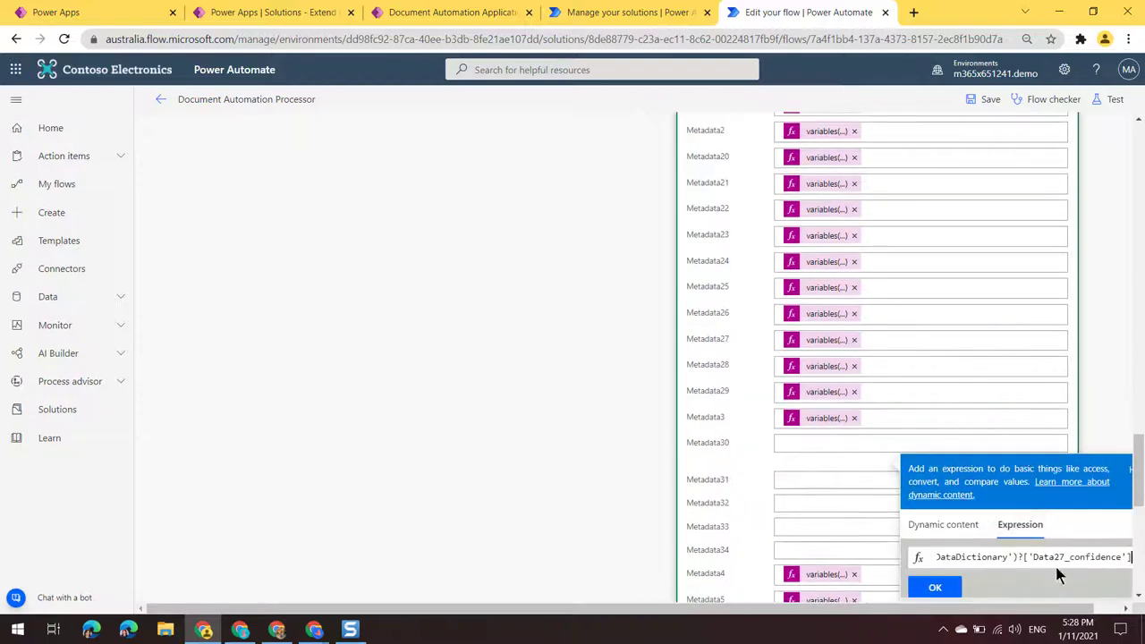
{"action": "key", "text": "BackSpace"}
{"action": "key", "text": "BackSpace"}
{"action": "type", "text": "30"}
{"action": "left_click", "coordinate": [935, 587]}
Step: Fill the Metadata31 field with the copied DataDictionary expression, changing its key to Data31_confidence
{"action": "left_click", "coordinate": [805, 468]}
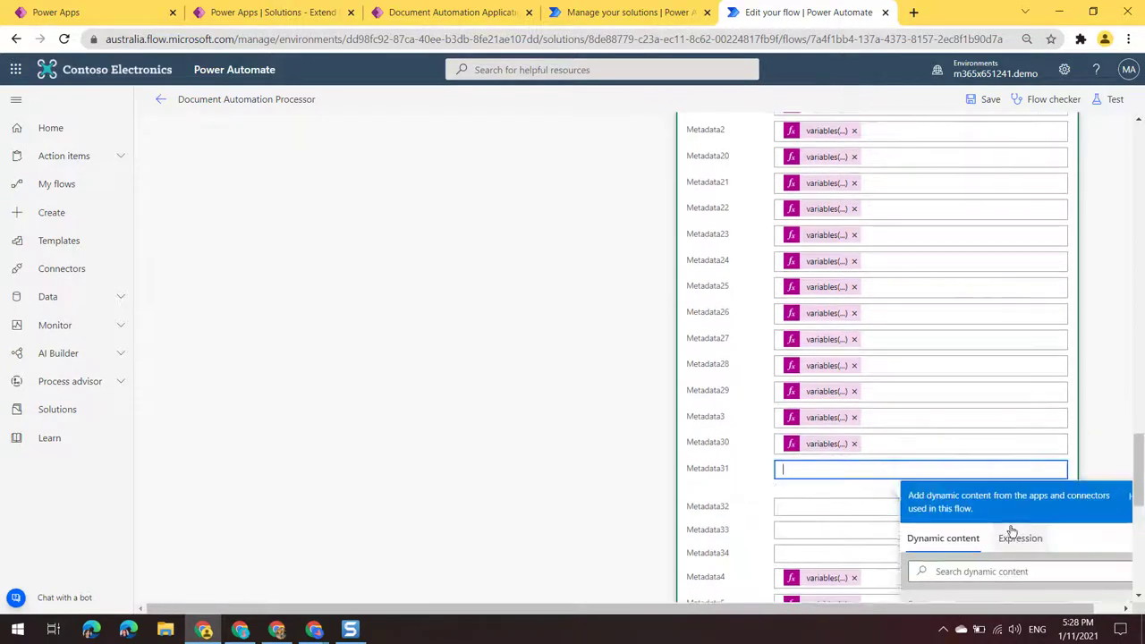
{"action": "left_click", "coordinate": [1020, 537]}
{"action": "key", "text": "ctrl+v"}
{"action": "left_click", "coordinate": [1067, 582]}
{"action": "key", "text": "BackSpace"}
{"action": "key", "text": "BackSpace"}
{"action": "type", "text": "31"}
{"action": "scroll", "coordinate": [1078, 517], "scroll_direction": "down", "scroll_amount": 2}
{"action": "left_click", "coordinate": [936, 463]}
Step: Fill the Metadata32 field with the copied DataDictionary expression, changing its key to Data32_confidence
{"action": "left_click", "coordinate": [806, 347]}
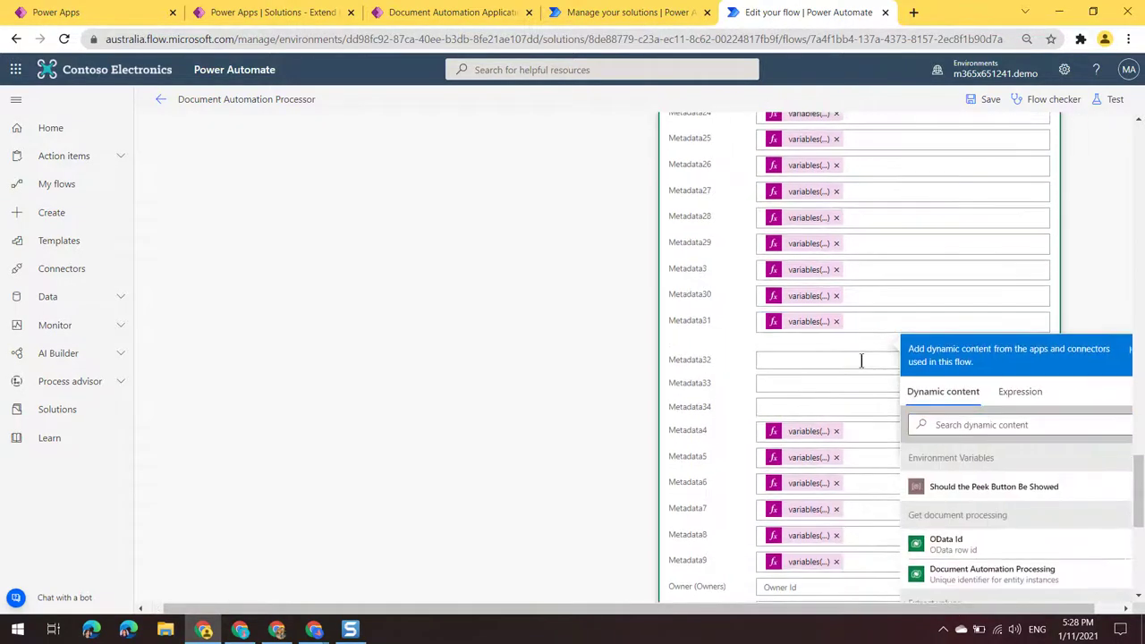
{"action": "left_click", "coordinate": [1020, 428]}
{"action": "key", "text": "ctrl+v"}
{"action": "key", "text": "BackSpace"}
{"action": "key", "text": "BackSpace"}
{"action": "type", "text": "32"}
{"action": "left_click", "coordinate": [935, 490]}
Step: Fill the Metadata33 field with the copied DataDictionary expression, changing its key to Data33_confidence
{"action": "left_click", "coordinate": [805, 374]}
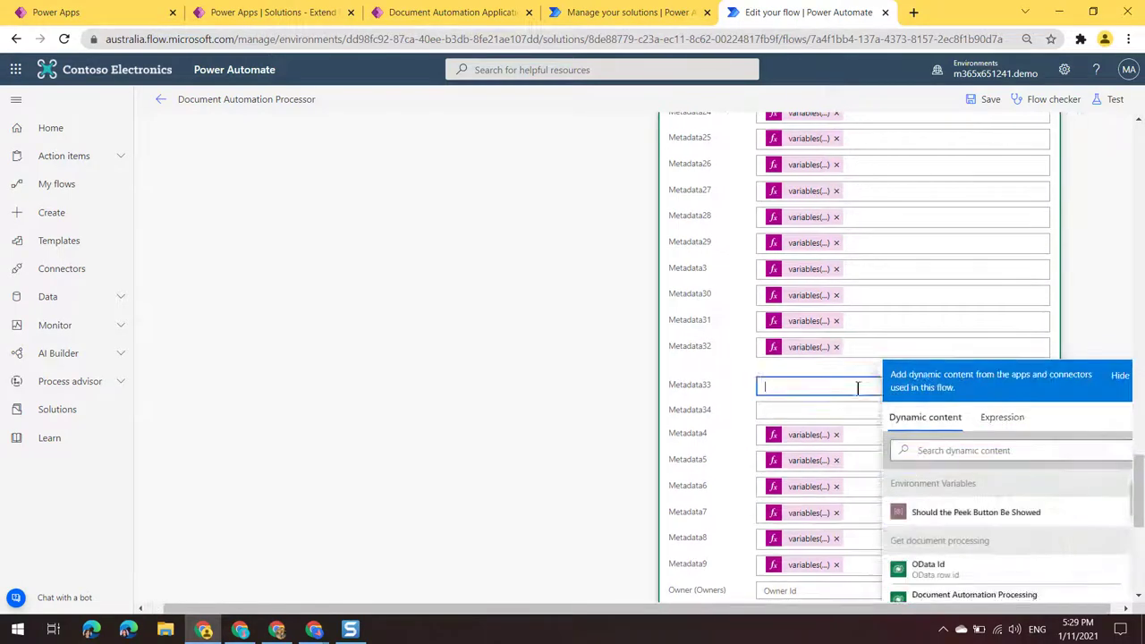
{"action": "left_click", "coordinate": [1020, 454]}
{"action": "key", "text": "ctrl+v"}
{"action": "left_click", "coordinate": [1063, 485]}
{"action": "key", "text": "BackSpace"}
{"action": "key", "text": "BackSpace"}
{"action": "type", "text": "33"}
{"action": "left_click", "coordinate": [936, 516]}
Step: Fill the Metadata34 field with the copied expression, changing its key to Data34_confidence, and save the flow
{"action": "left_click", "coordinate": [805, 408]}
{"action": "left_click", "coordinate": [1011, 442]}
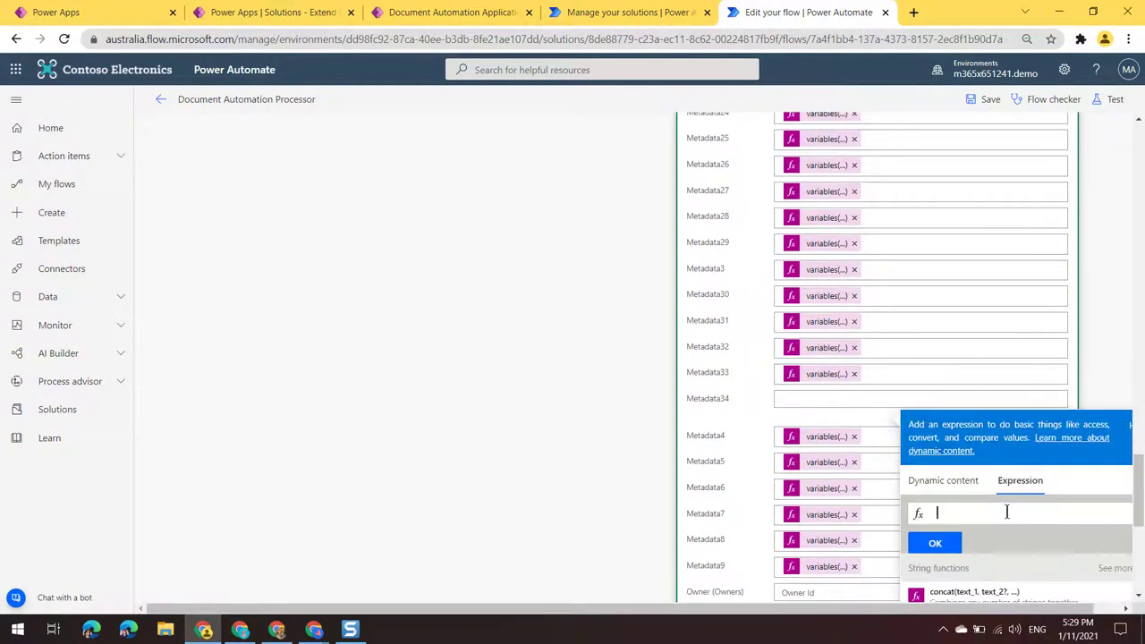
{"action": "key", "text": "ctrl+v"}
{"action": "left_click", "coordinate": [1063, 513]}
{"action": "key", "text": "BackSpace"}
{"action": "key", "text": "BackSpace"}
{"action": "type", "text": "34"}
{"action": "left_click", "coordinate": [935, 543]}
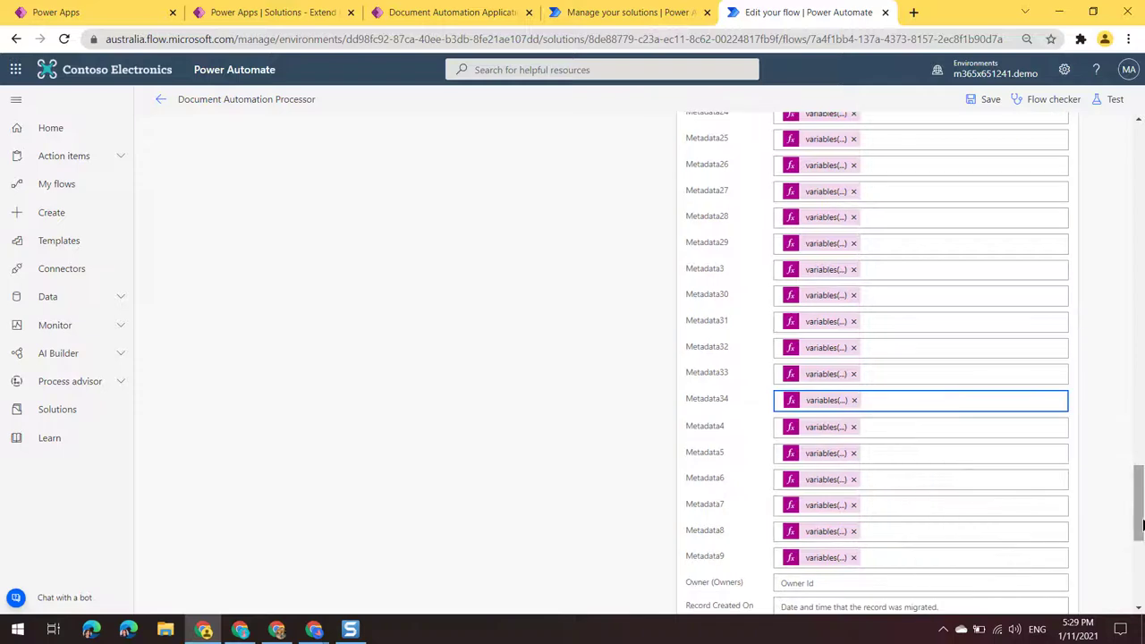
{"action": "left_click_drag", "start_coordinate": [1142, 542], "coordinate": [1123, 300]}
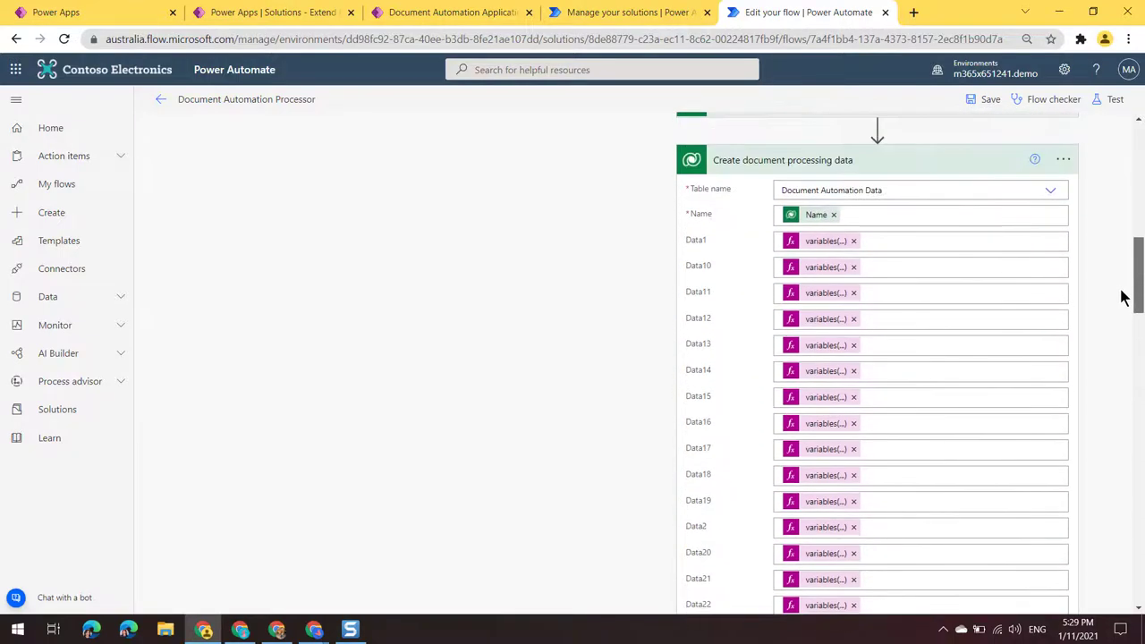
{"action": "left_click", "coordinate": [977, 102]}
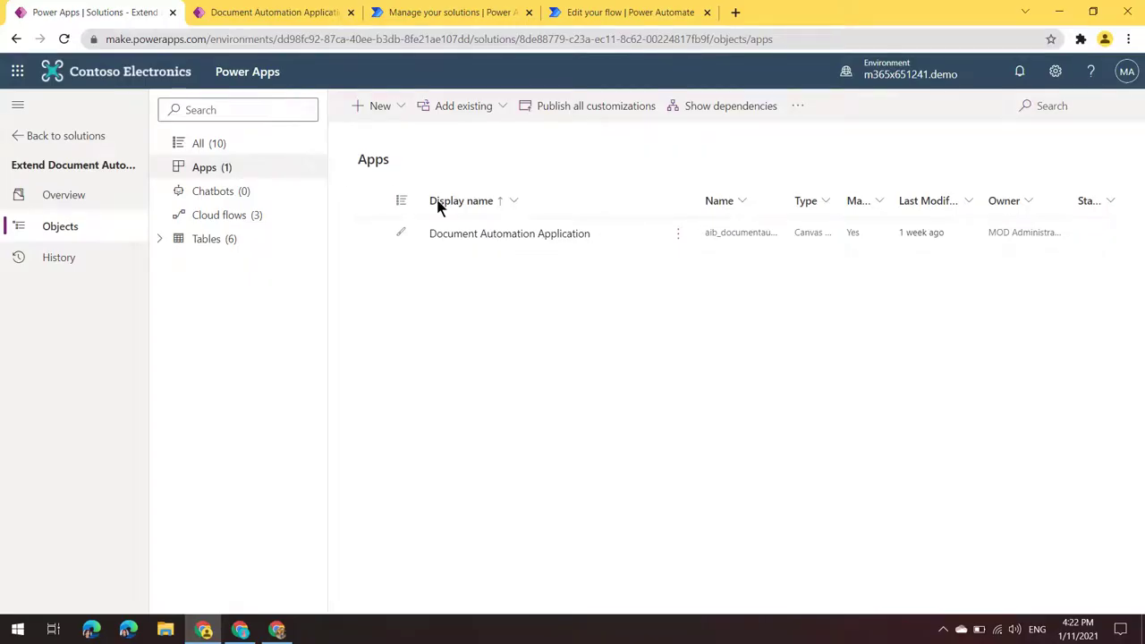
Step: Open the Document Automation Application for editing and select the Hidden Mapping Refresh Button on the Fields mapping Screen
{"action": "left_click", "coordinate": [680, 237]}
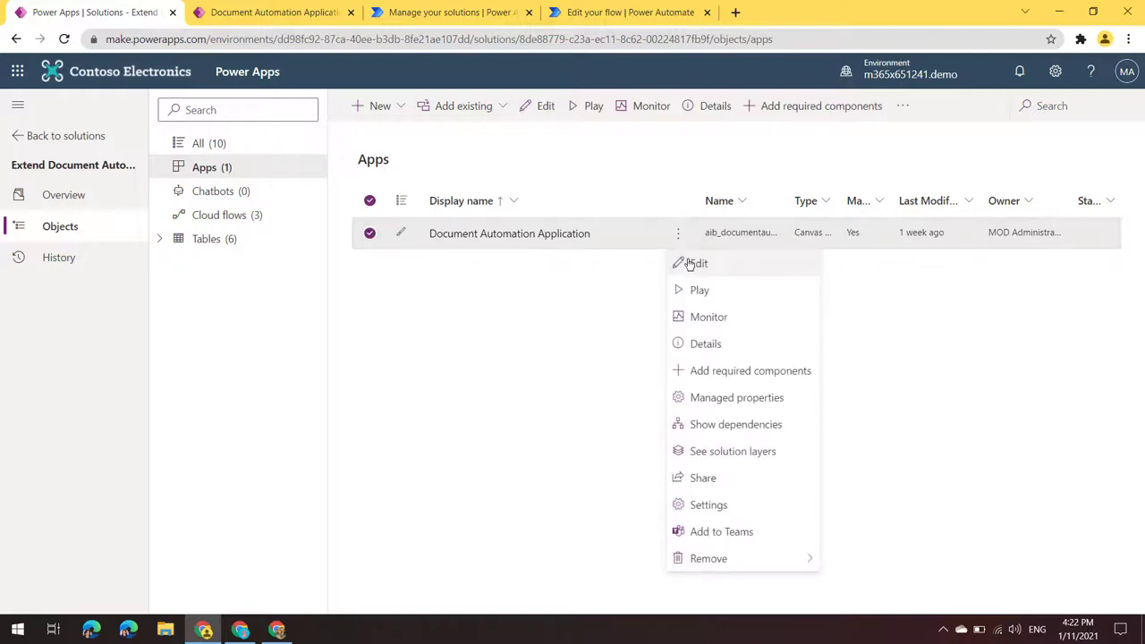
{"action": "left_click", "coordinate": [694, 263]}
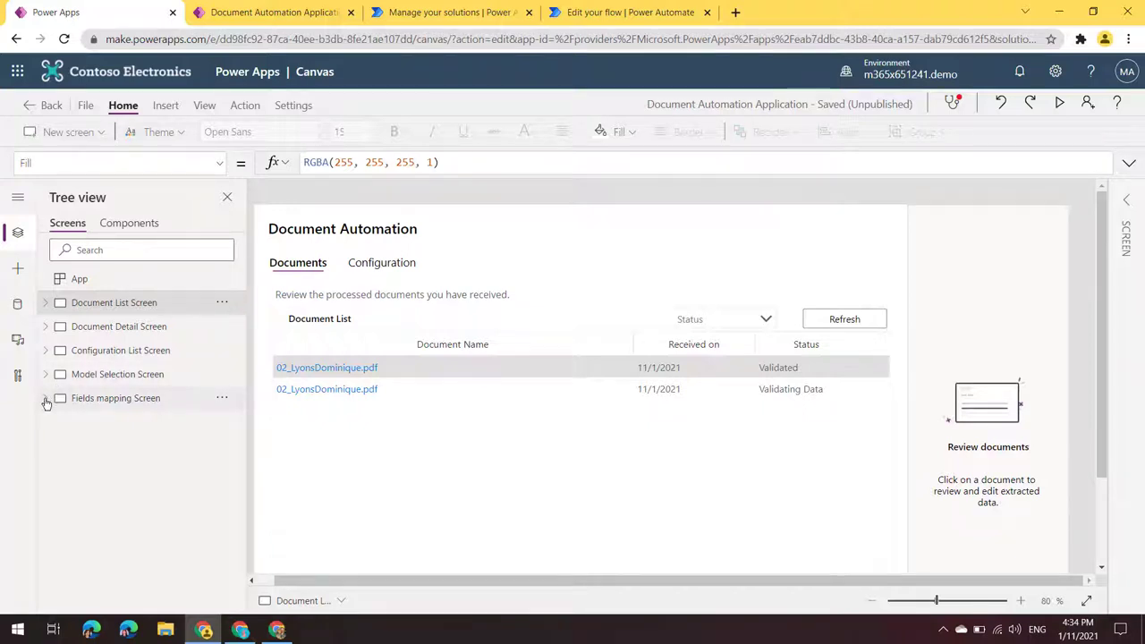
{"action": "left_click", "coordinate": [46, 399]}
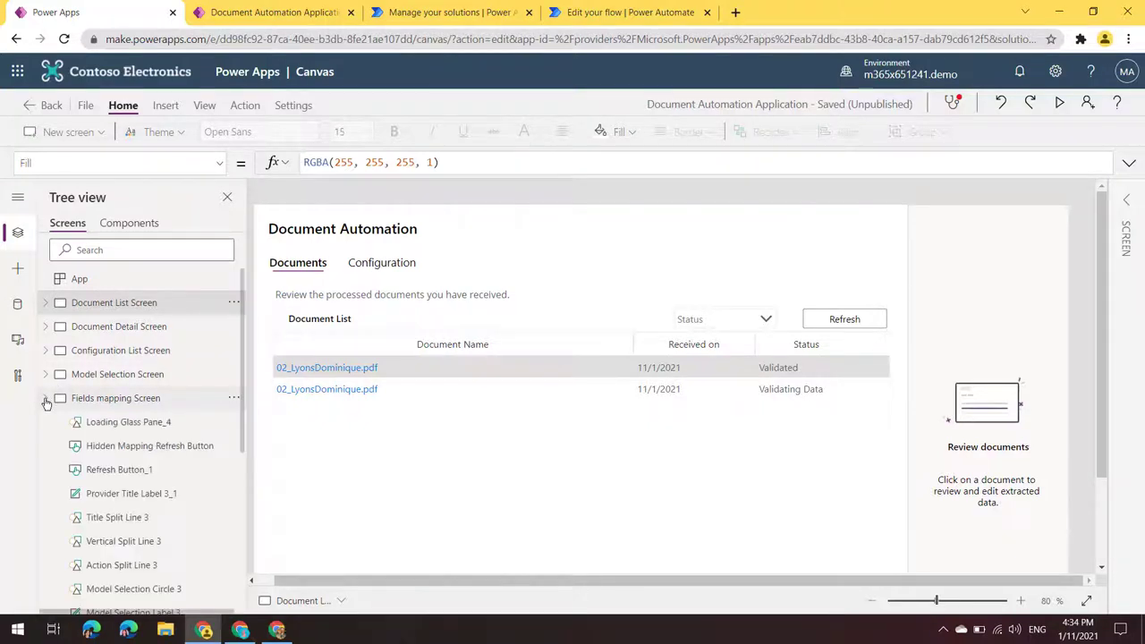
{"action": "left_click", "coordinate": [140, 447]}
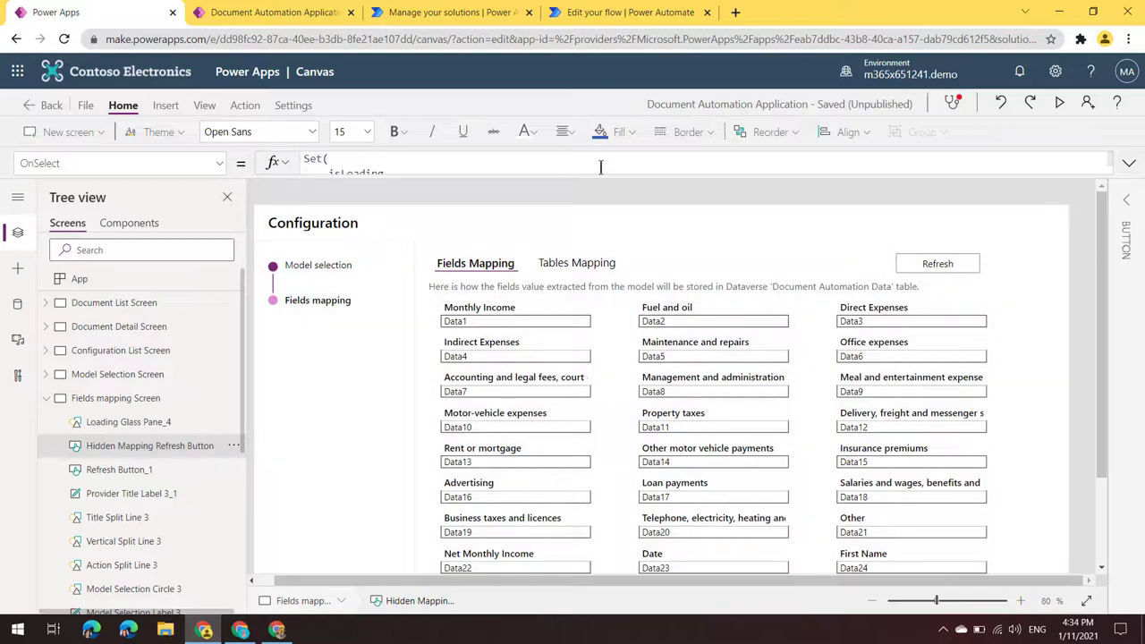
Step: In the button's OnSelect formula, add a comma after the Data27 record and paste a copy of the Data26 record below it
{"action": "left_click_drag", "start_coordinate": [595, 177], "coordinate": [600, 544]}
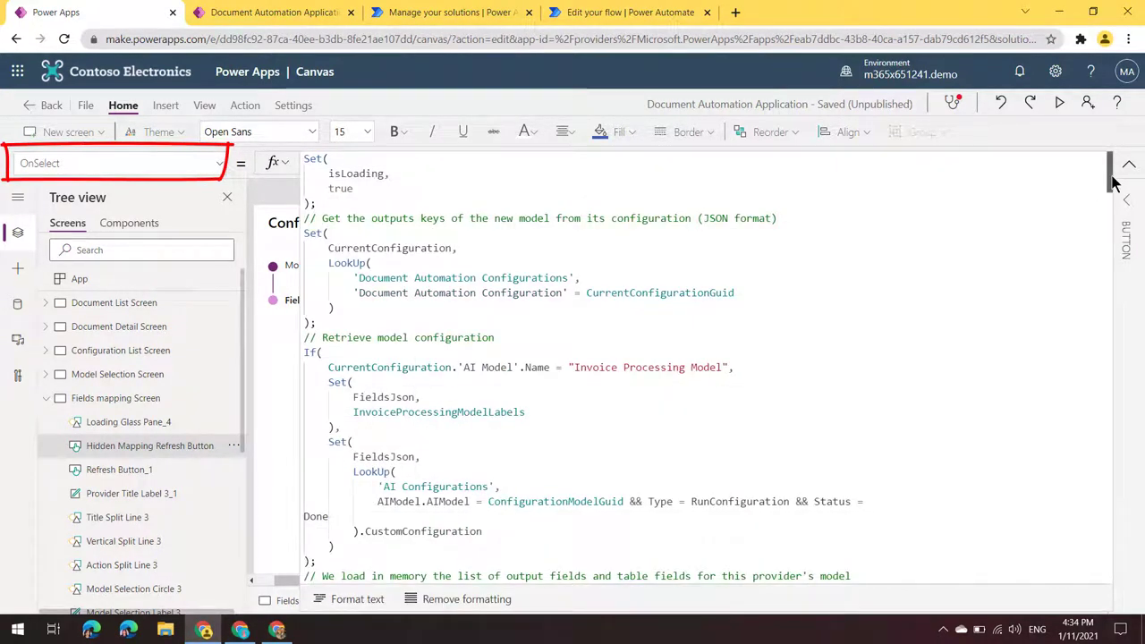
{"action": "left_click_drag", "start_coordinate": [1116, 166], "coordinate": [1087, 411]}
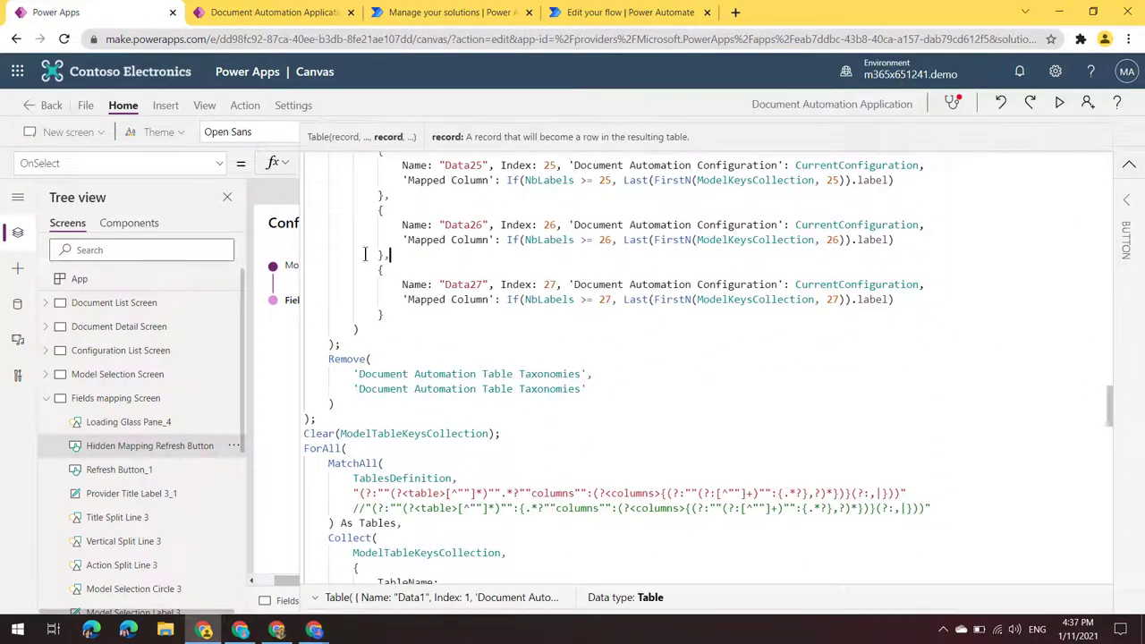
{"action": "left_click_drag", "start_coordinate": [394, 257], "coordinate": [281, 213]}
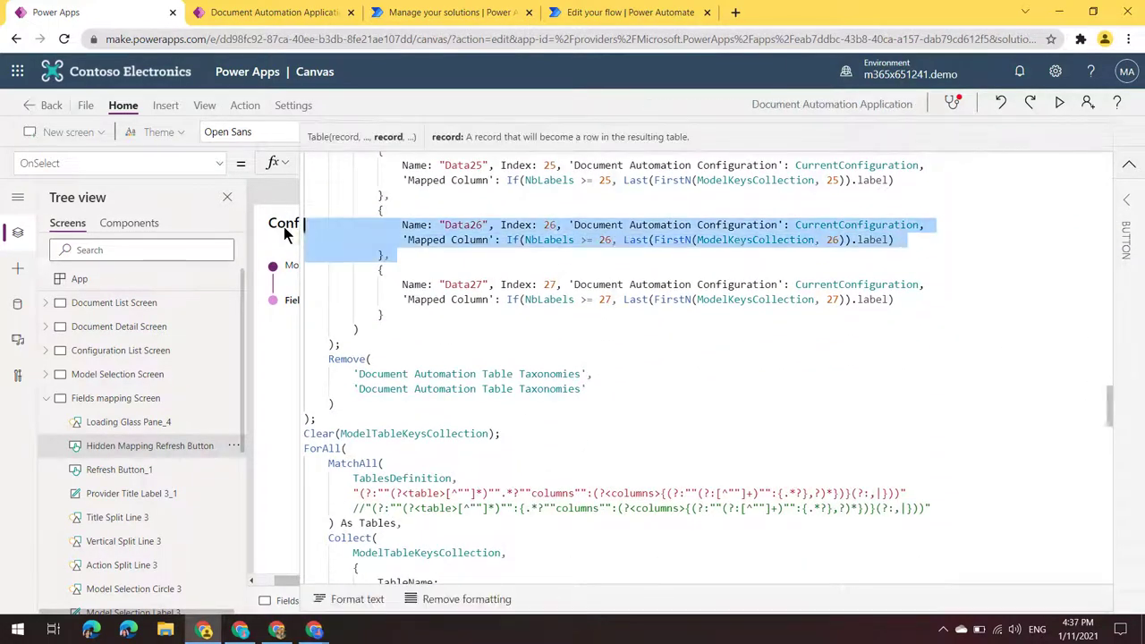
{"action": "key", "text": "ctrl+c"}
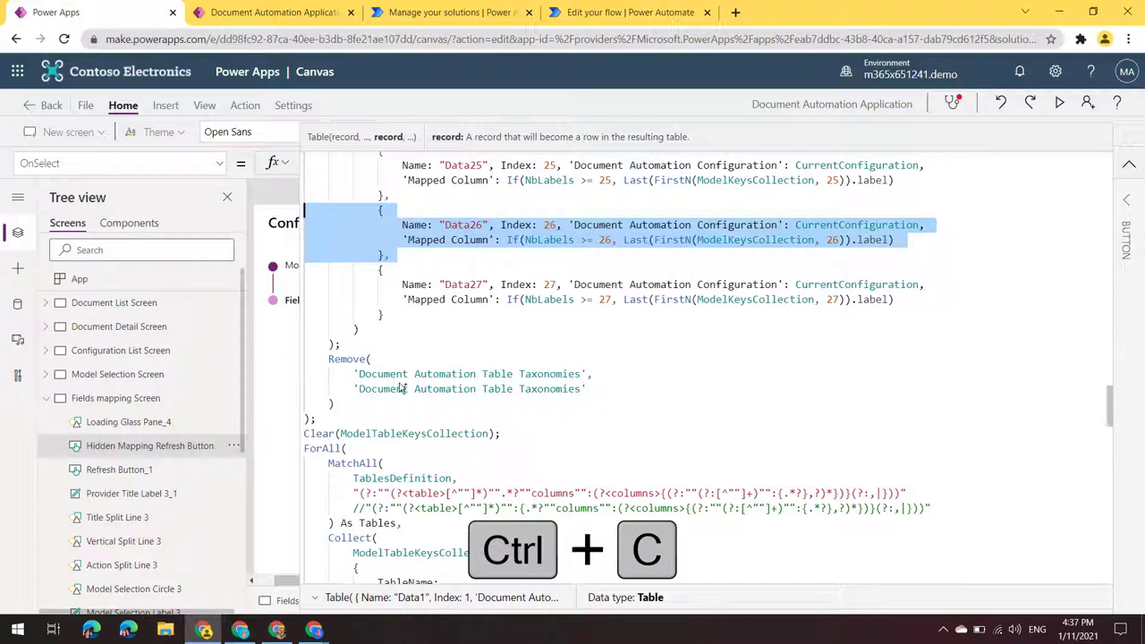
{"action": "left_click", "coordinate": [418, 313]}
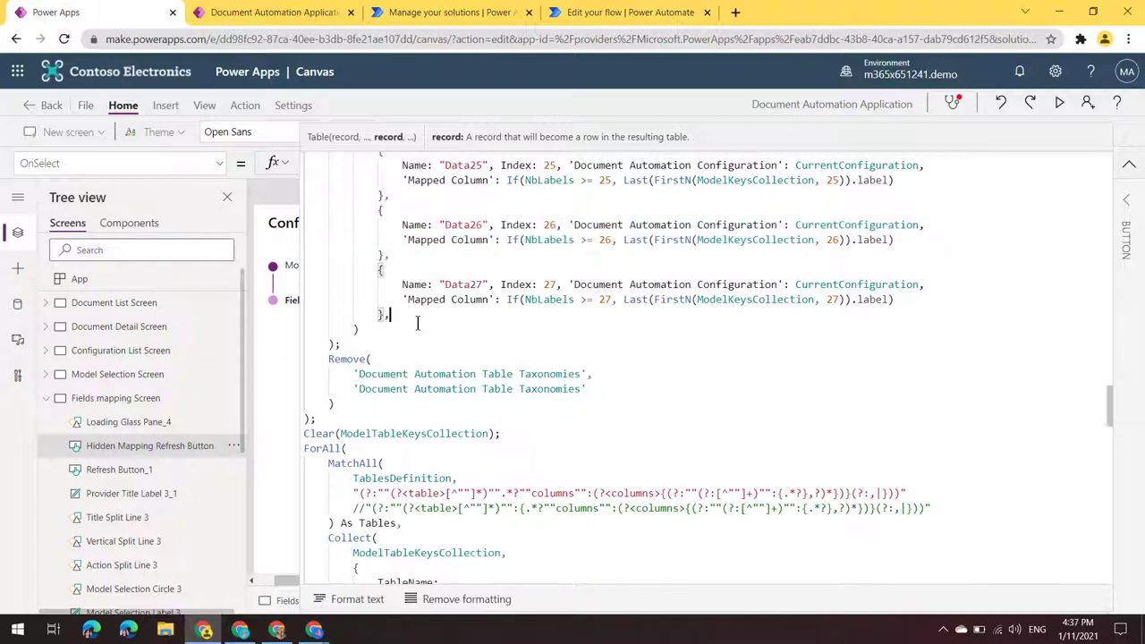
{"action": "key", "text": "Return"}
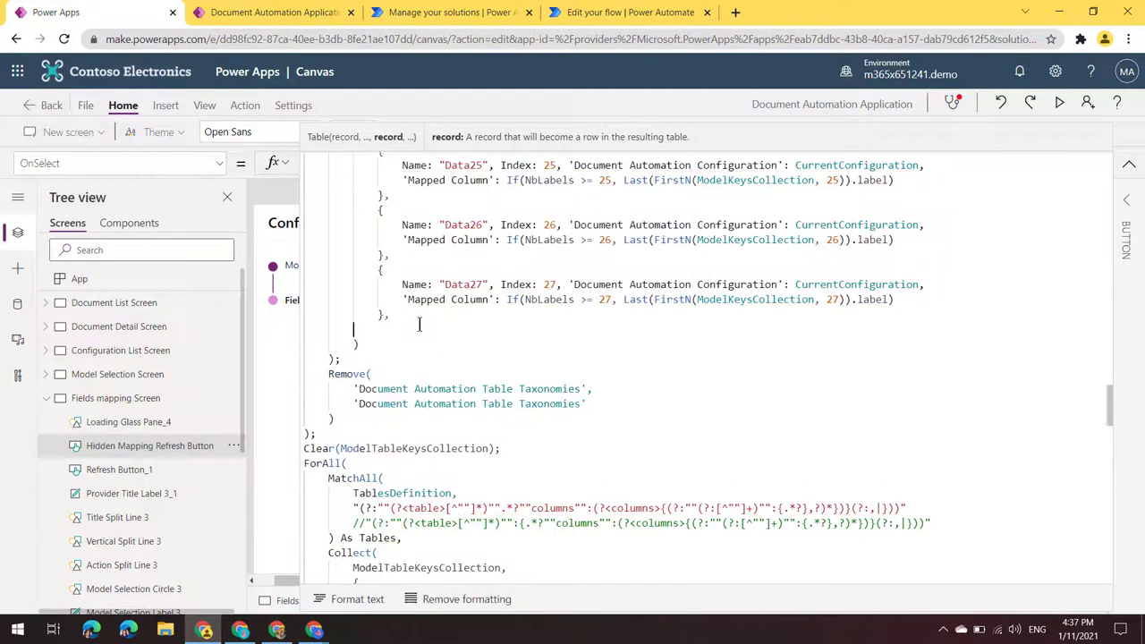
{"action": "key", "text": "ctrl+v"}
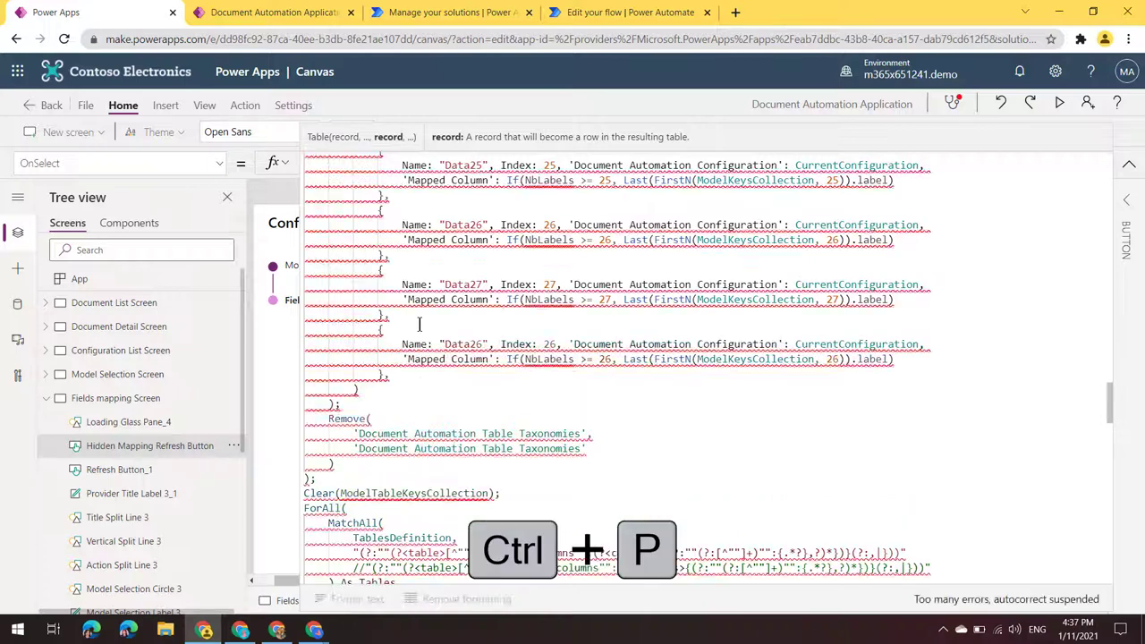
Step: Change the pasted record's name to Data28 and its index, NbLabels condition and FirstN count to 28
{"action": "left_click", "coordinate": [483, 344]}
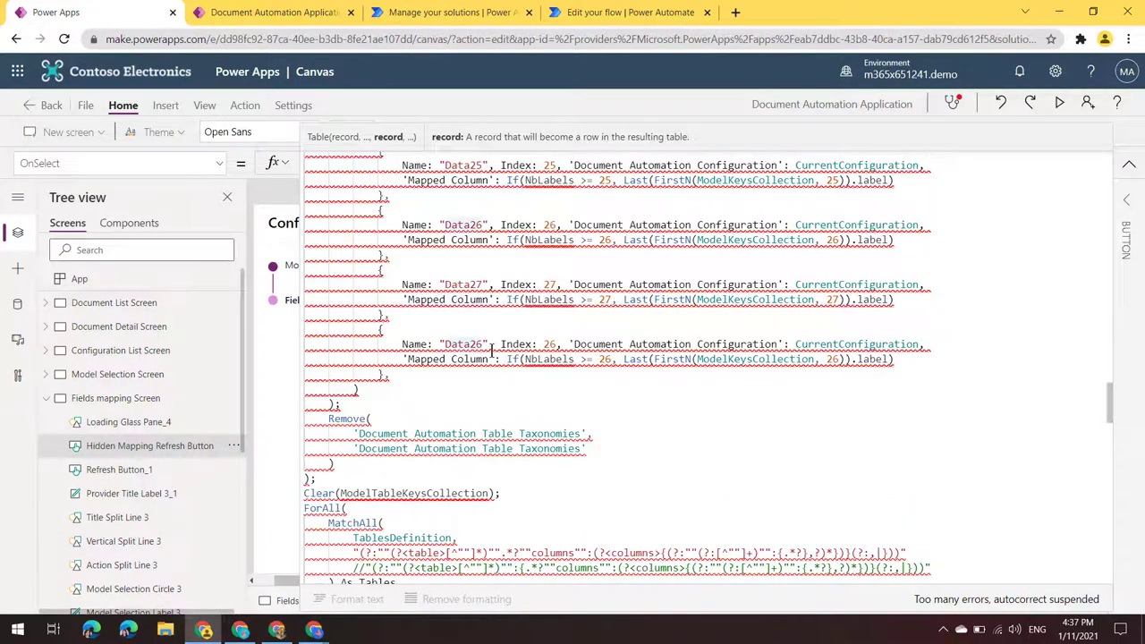
{"action": "key", "text": "BackSpace"}
{"action": "type", "text": "8"}
{"action": "left_click", "coordinate": [556, 345]}
{"action": "key", "text": "BackSpace"}
{"action": "type", "text": "8"}
{"action": "left_click", "coordinate": [607, 359]}
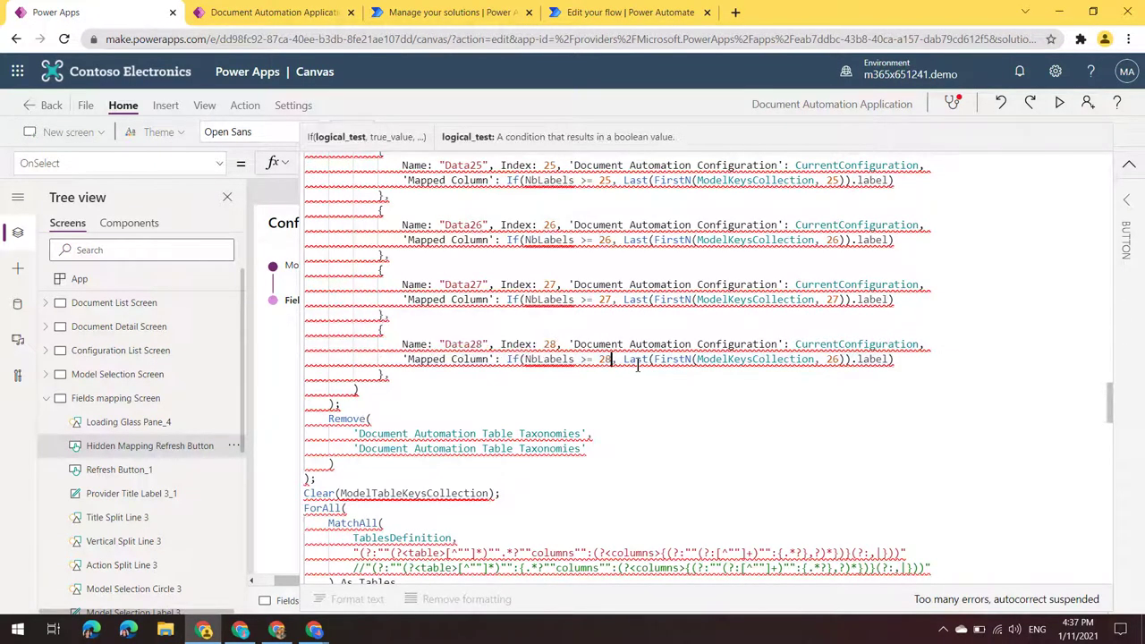
{"action": "key", "text": "BackSpace"}
{"action": "type", "text": "8"}
{"action": "left_click", "coordinate": [841, 358]}
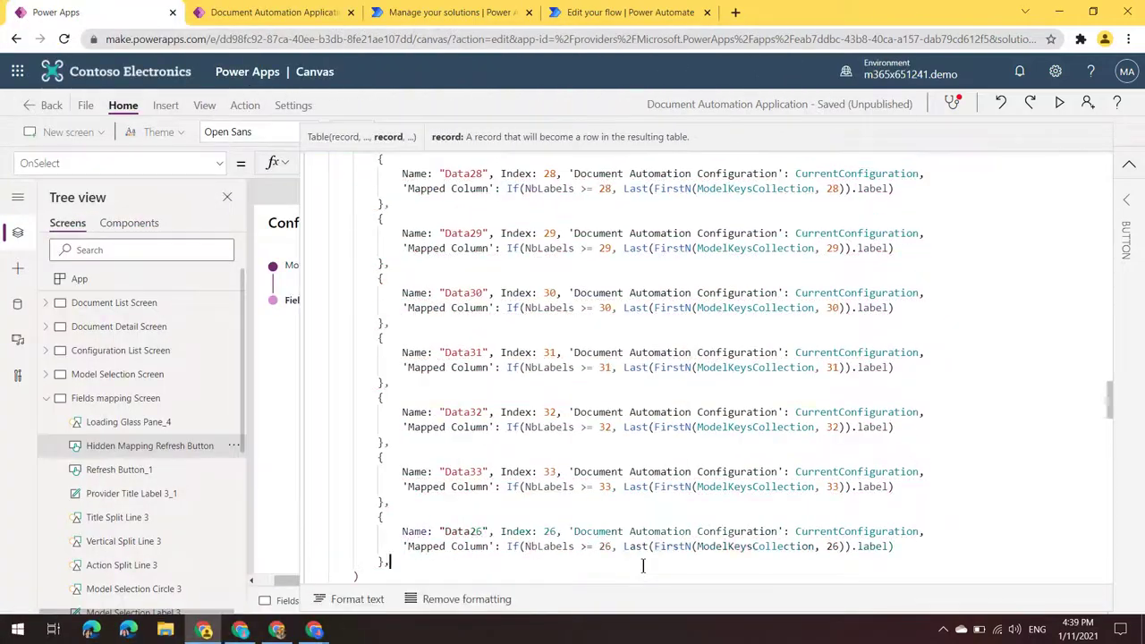
Step: Change the last pasted record's name to Data34 and its index to 34
{"action": "left_click", "coordinate": [486, 531]}
{"action": "key", "text": "BackSpace"}
{"action": "key", "text": "BackSpace"}
{"action": "type", "text": "34"}
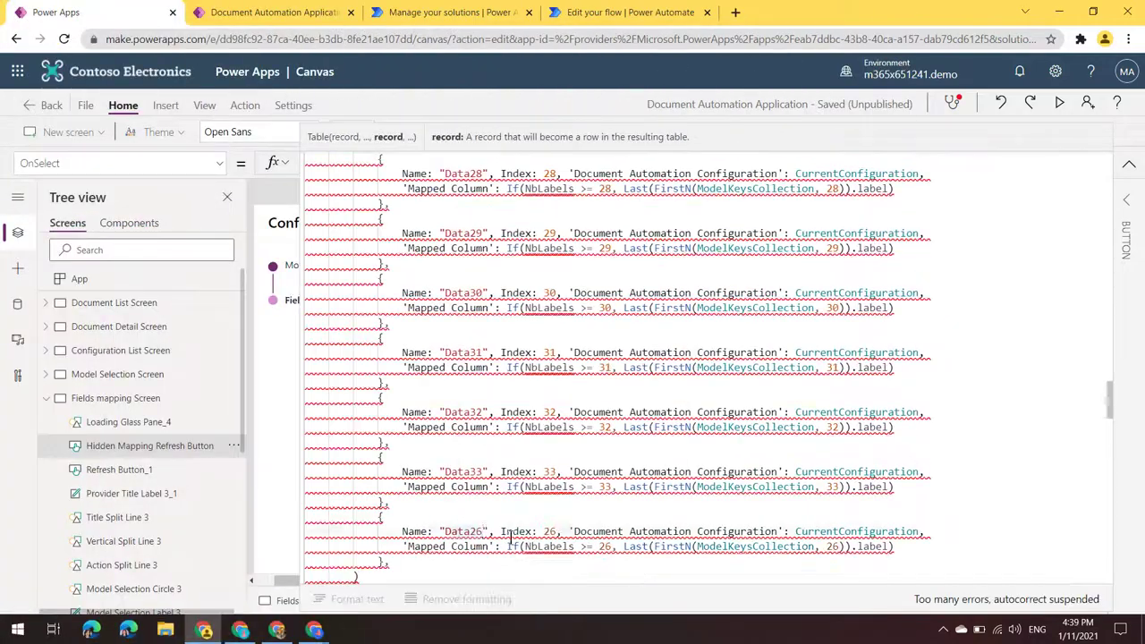
{"action": "left_click", "coordinate": [556, 532]}
{"action": "key", "text": "BackSpace"}
{"action": "key", "text": "BackSpace"}
{"action": "type", "text": "34"}
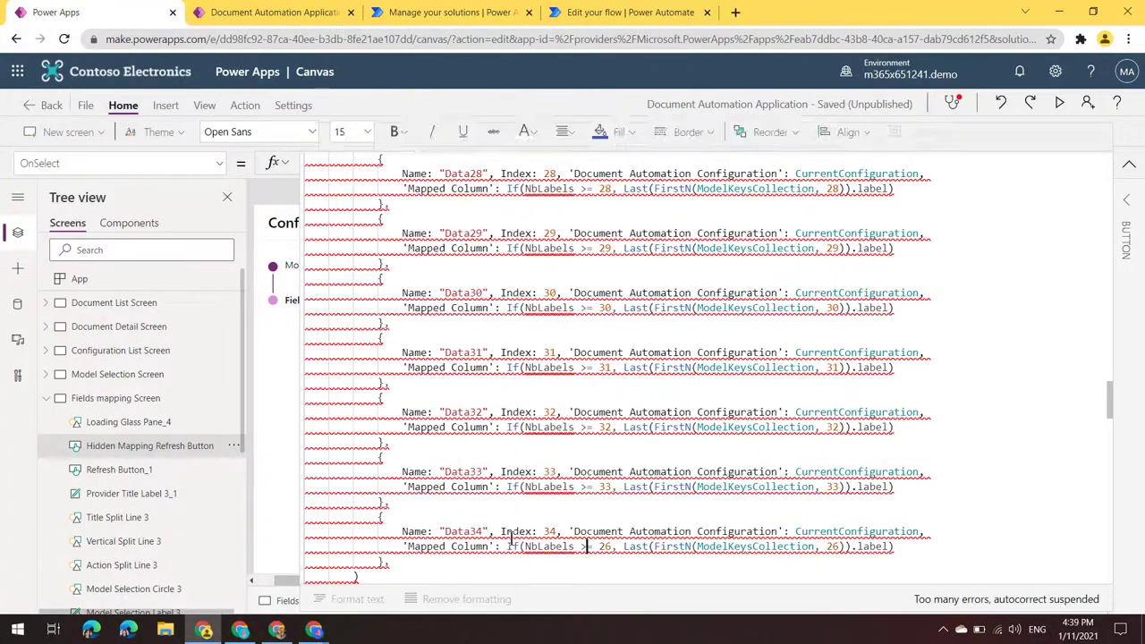
Step: Set the NbLabels condition and FirstN count of the Data34 record to 34 and remove the record's trailing comma
{"action": "key", "text": "Down"}
{"action": "key", "text": "Right"}
{"action": "key", "text": "Right"}
{"action": "key", "text": "Right"}
{"action": "key", "text": "Right"}
{"action": "key", "text": "Right"}
{"action": "key", "text": "Right"}
{"action": "key", "text": "Right"}
{"action": "key", "text": "Right"}
{"action": "key", "text": "Right"}
{"action": "key", "text": "Right"}
{"action": "key", "text": "BackSpace"}
{"action": "key", "text": "BackSpace"}
{"action": "type", "text": "34"}
{"action": "key", "text": "End"}
{"action": "key", "text": "Left"}
{"action": "key", "text": "Left"}
{"action": "key", "text": "Left"}
{"action": "key", "text": "Left"}
{"action": "key", "text": "Left"}
{"action": "key", "text": "Left"}
{"action": "key", "text": "Left"}
{"action": "key", "text": "Left"}
{"action": "key", "text": "BackSpace"}
{"action": "key", "text": "BackSpace"}
{"action": "type", "text": "34"}
{"action": "key", "text": "Down"}
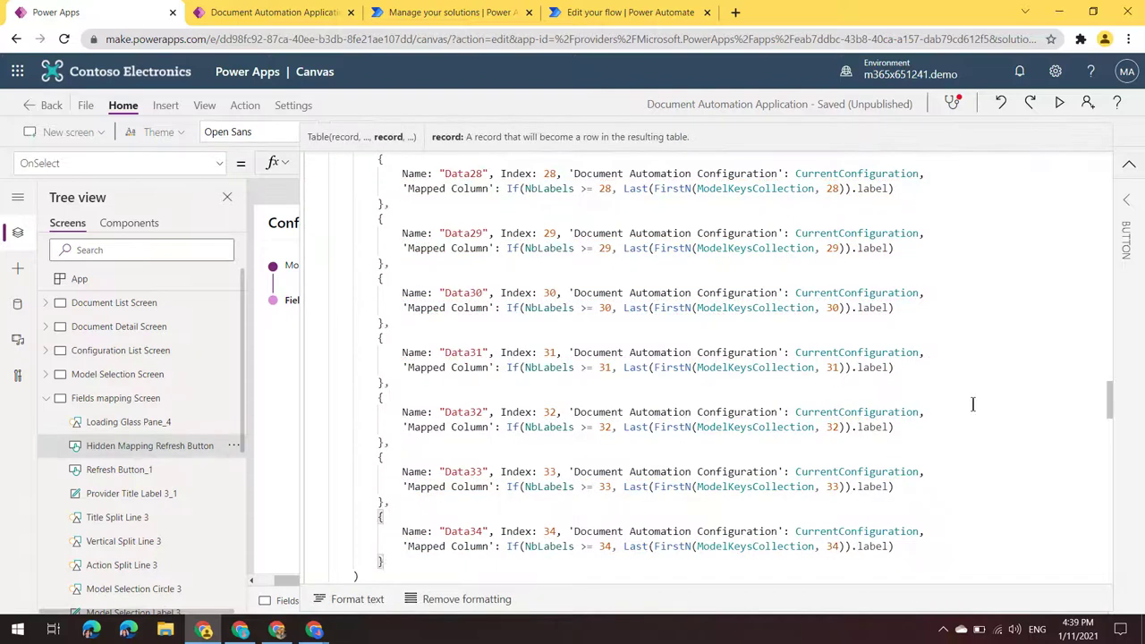
{"action": "scroll", "coordinate": [974, 407], "scroll_direction": "down", "scroll_amount": 1}
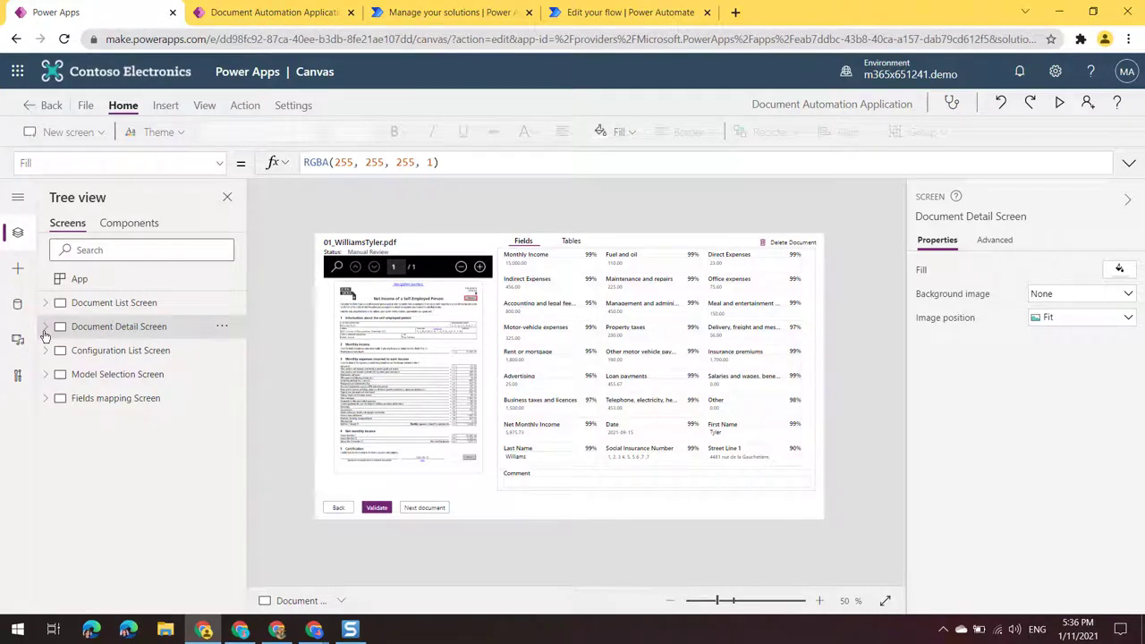
Step: Select the Document Header Form on the Document Detail Screen and open its list of fields for editing
{"action": "left_click", "coordinate": [46, 327]}
{"action": "scroll", "coordinate": [212, 391], "scroll_direction": "down", "scroll_amount": 5}
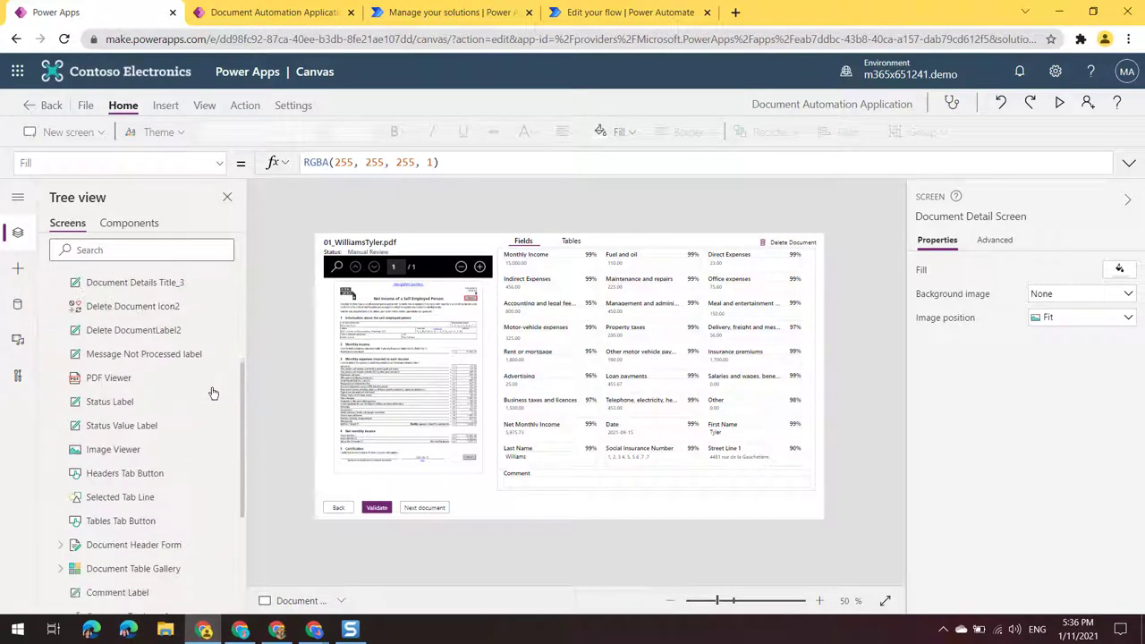
{"action": "left_click", "coordinate": [66, 459]}
{"action": "scroll", "coordinate": [191, 421], "scroll_direction": "down", "scroll_amount": 5}
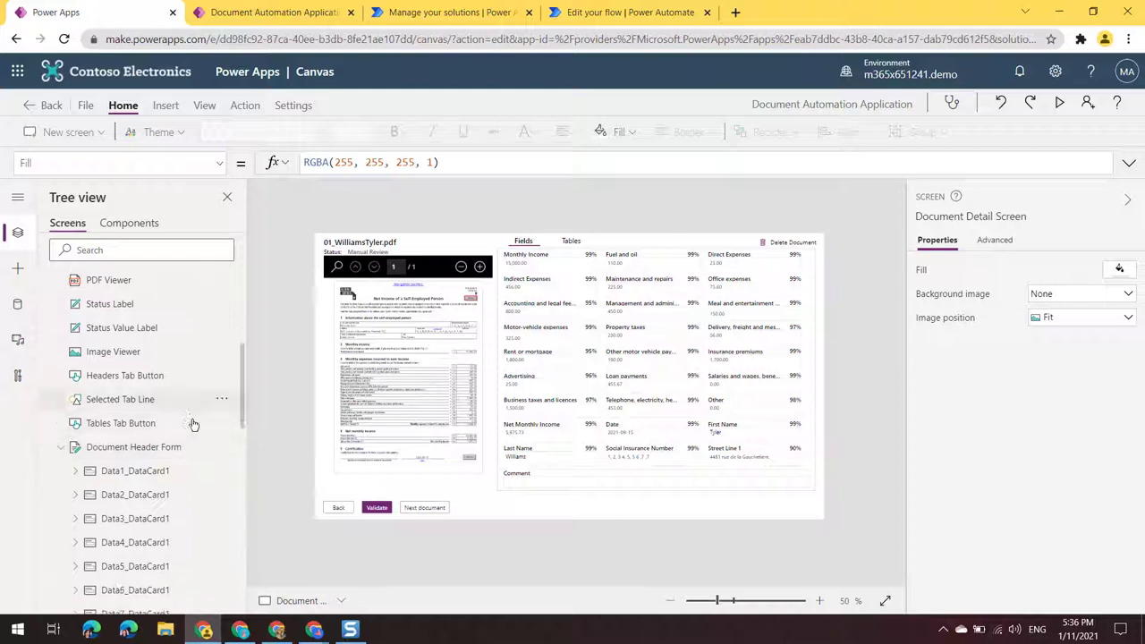
{"action": "scroll", "coordinate": [194, 424], "scroll_direction": "down", "scroll_amount": 5}
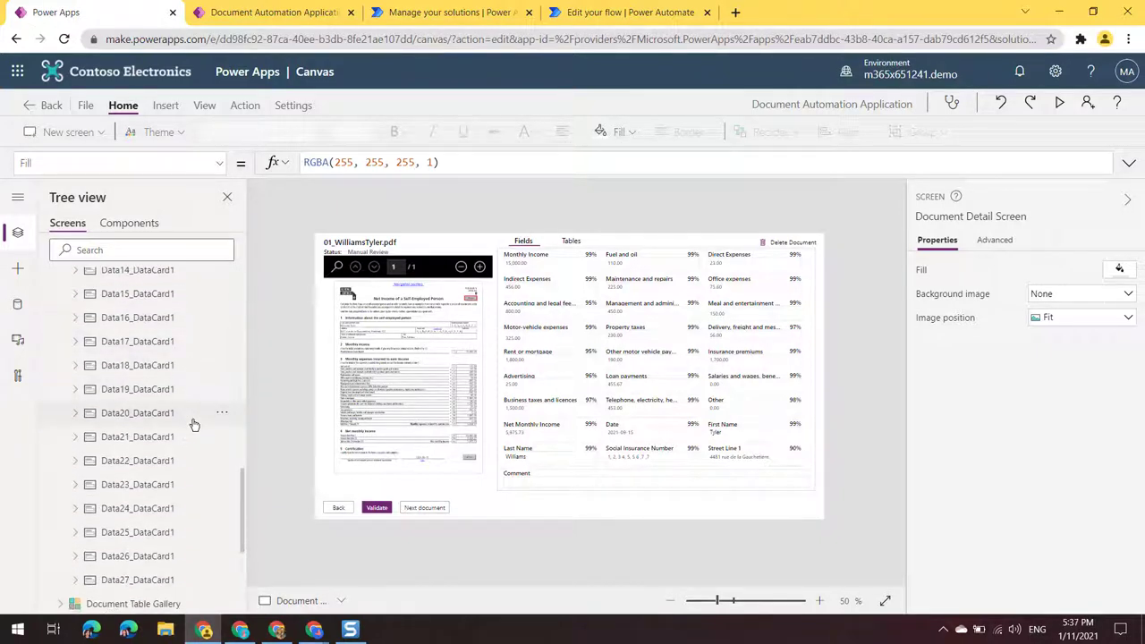
{"action": "scroll", "coordinate": [192, 426], "scroll_direction": "up", "scroll_amount": 8}
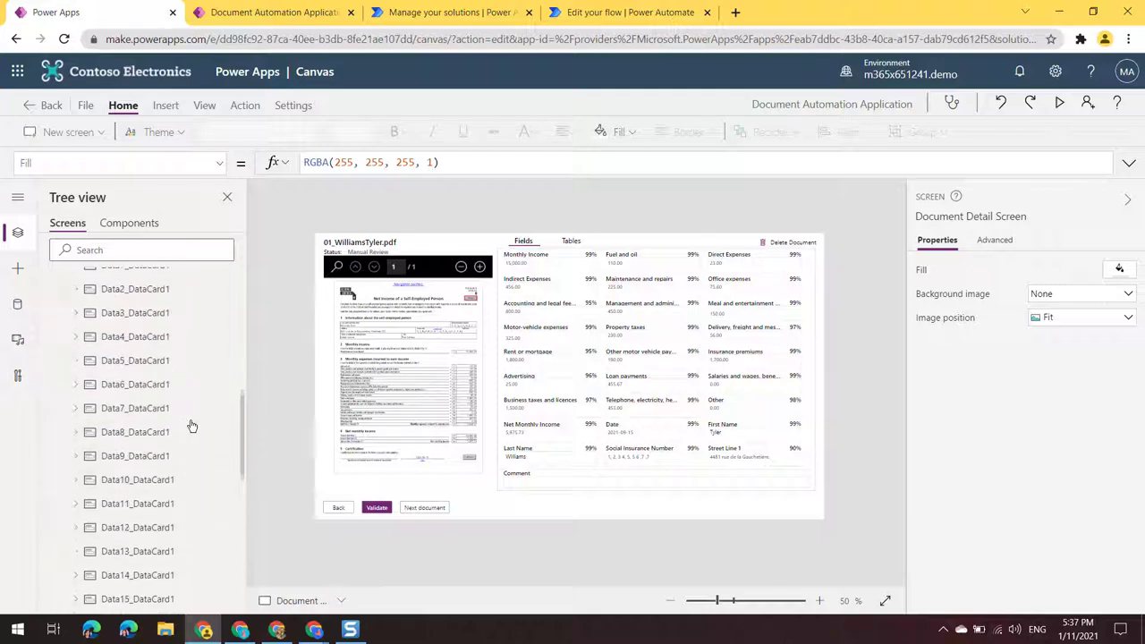
{"action": "scroll", "coordinate": [192, 426], "scroll_direction": "up", "scroll_amount": 2}
{"action": "left_click", "coordinate": [161, 456]}
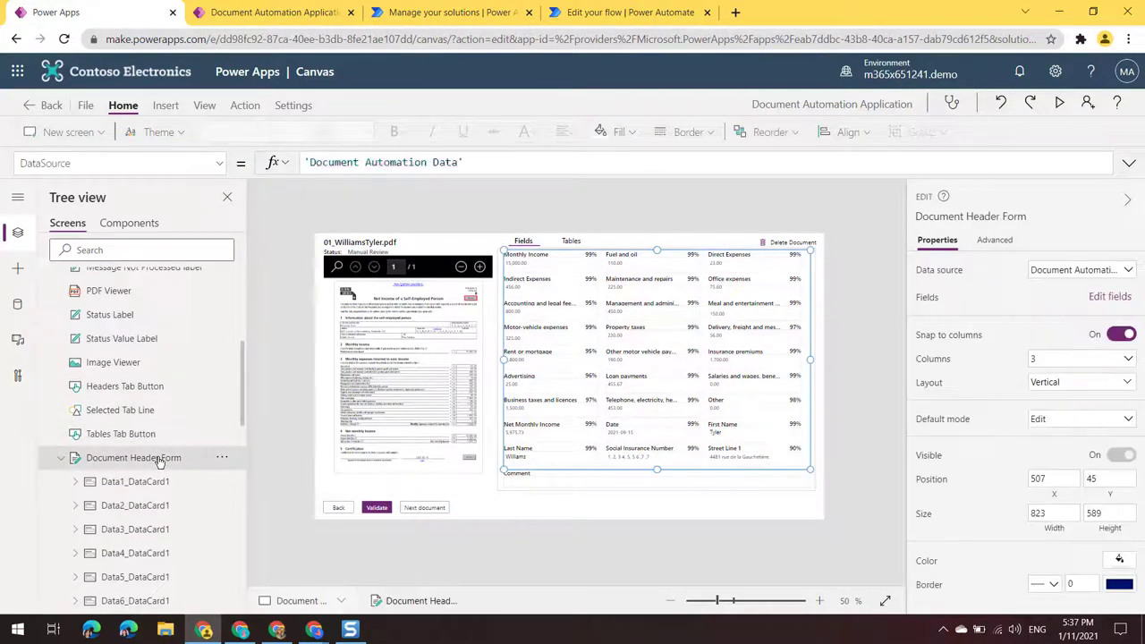
{"action": "left_click", "coordinate": [1127, 300]}
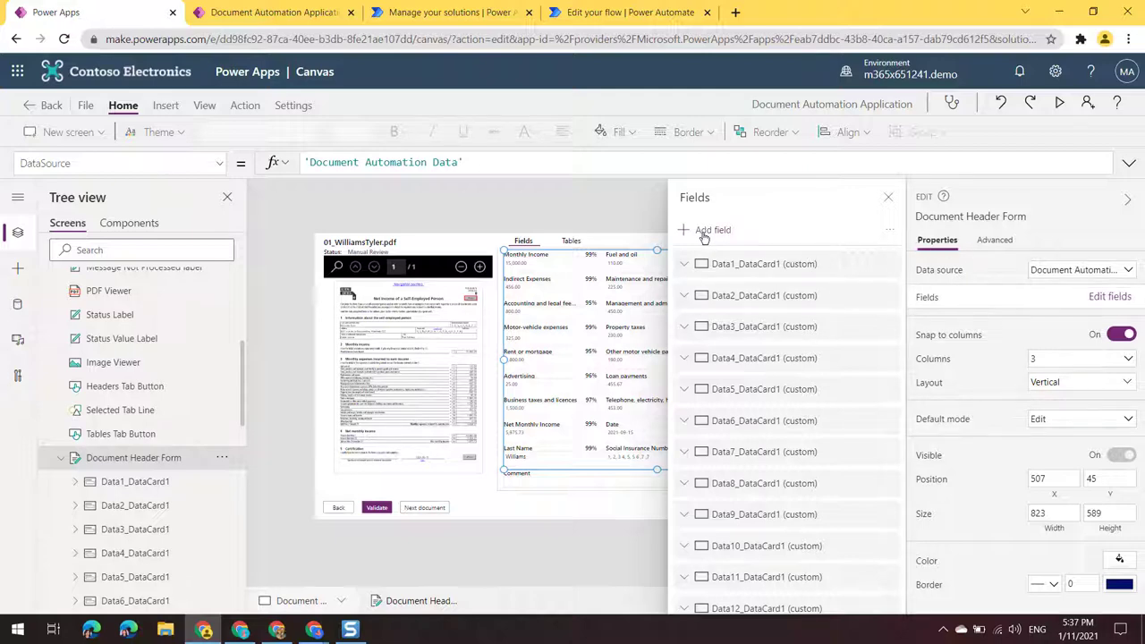
{"action": "scroll", "coordinate": [757, 326], "scroll_direction": "down", "scroll_amount": 5}
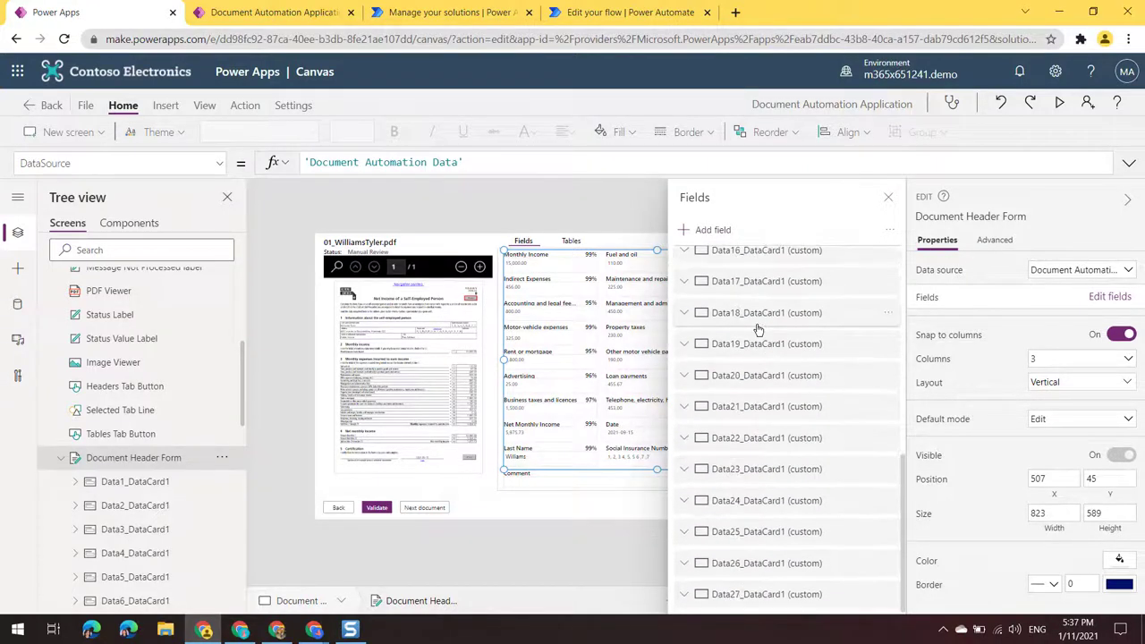
Step: Find the Data28 field and add it to the Document Header Form, leaving Metadata28 out
{"action": "left_click", "coordinate": [707, 230]}
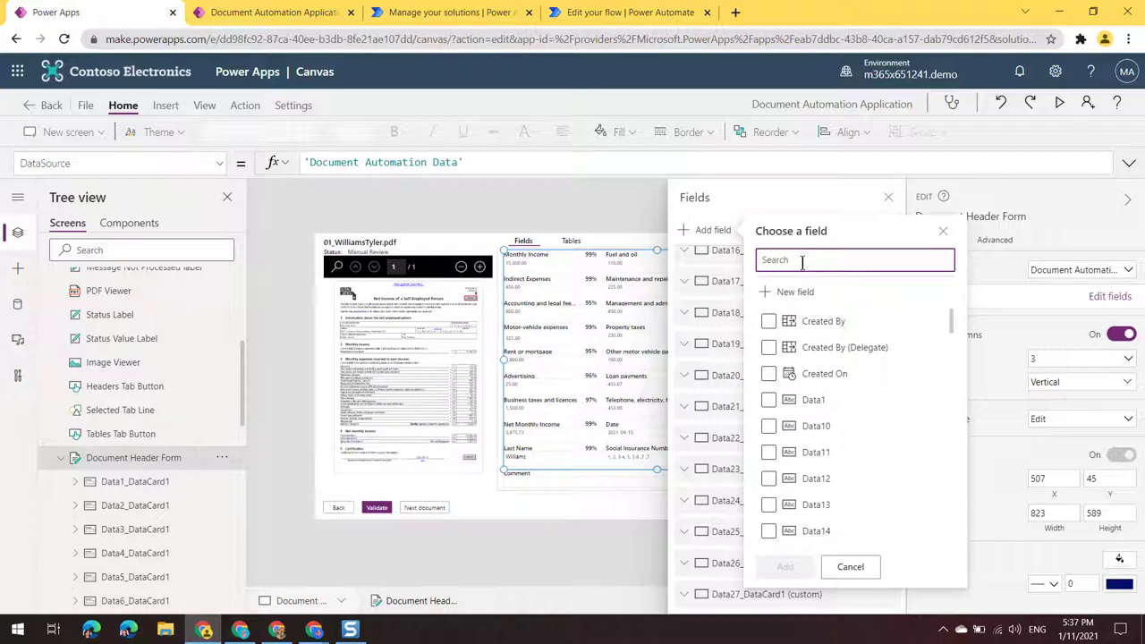
{"action": "type", "text": "Dta"}
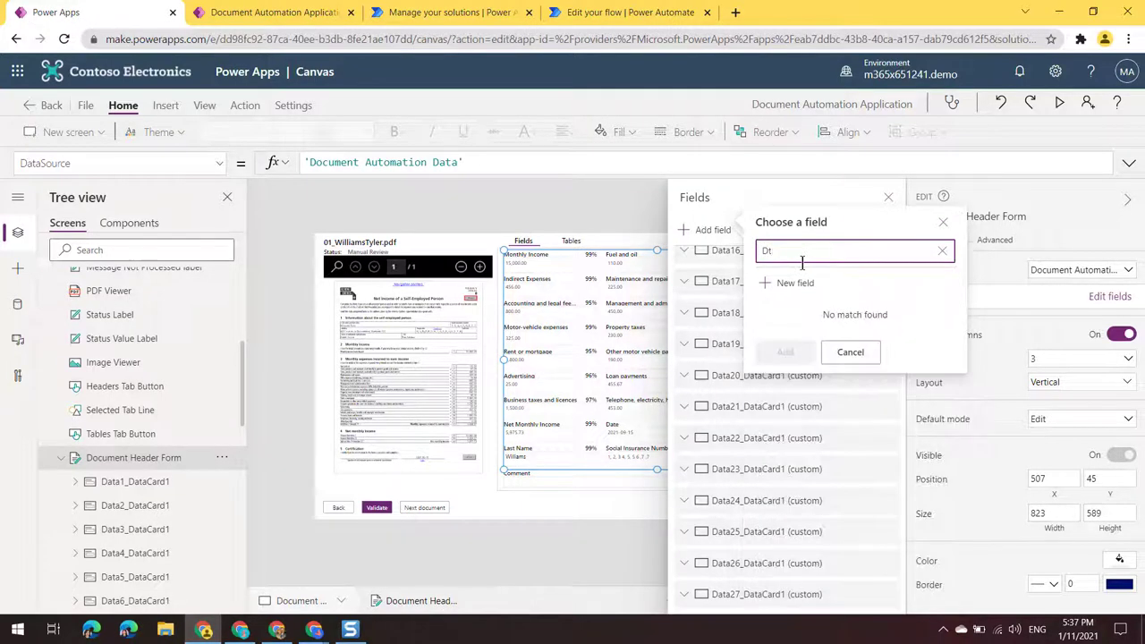
{"action": "key", "text": "BackSpace"}
{"action": "type", "text": "ata28"}
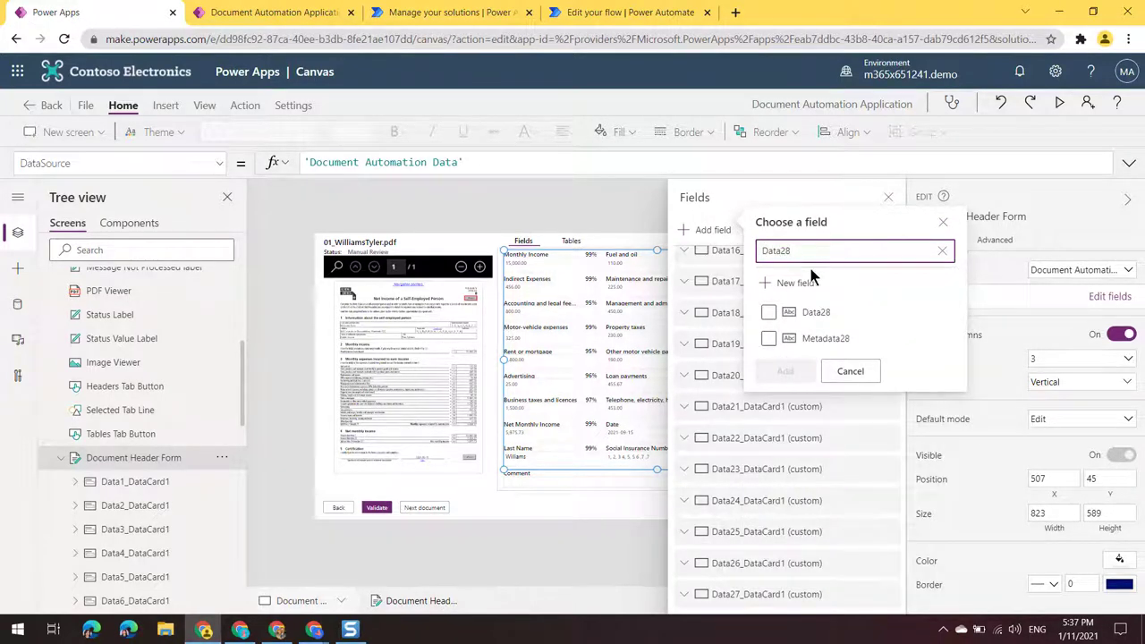
{"action": "left_click", "coordinate": [769, 313]}
{"action": "left_click", "coordinate": [787, 374]}
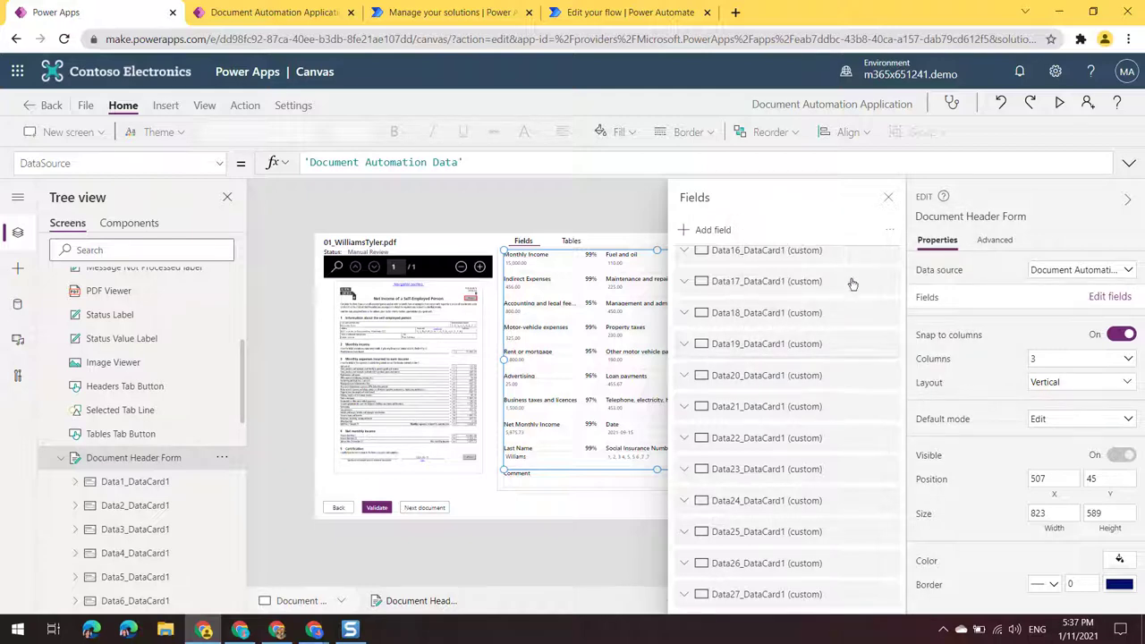
{"action": "left_click", "coordinate": [888, 197]}
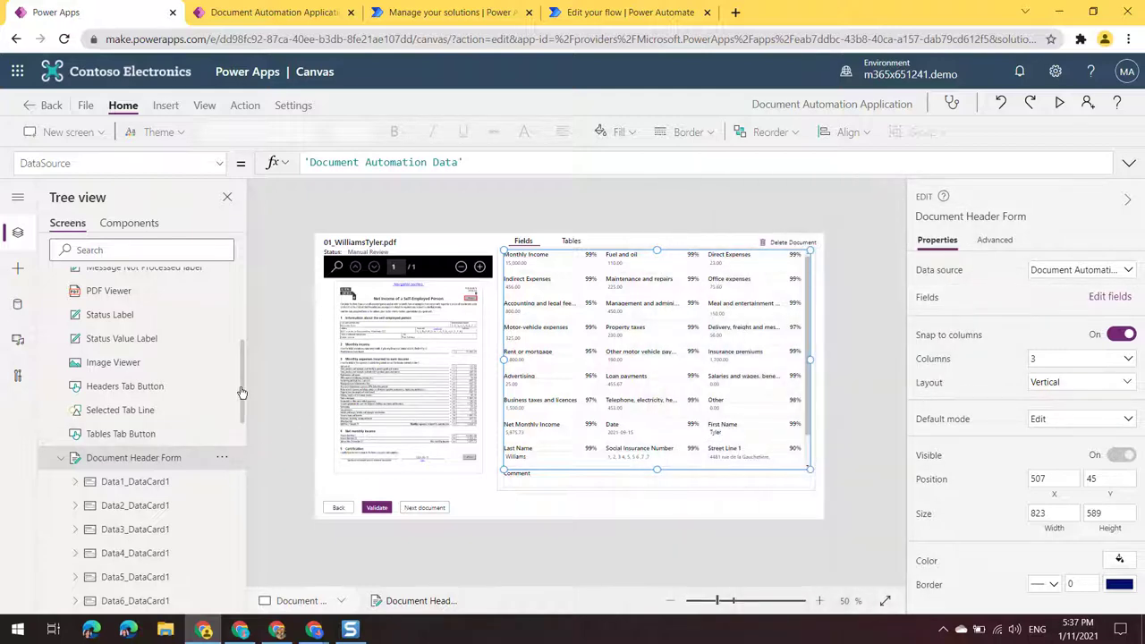
Step: Expand the new Data28 card of the Document Header Form and unlock it for customisation
{"action": "left_click_drag", "start_coordinate": [242, 392], "coordinate": [245, 542]}
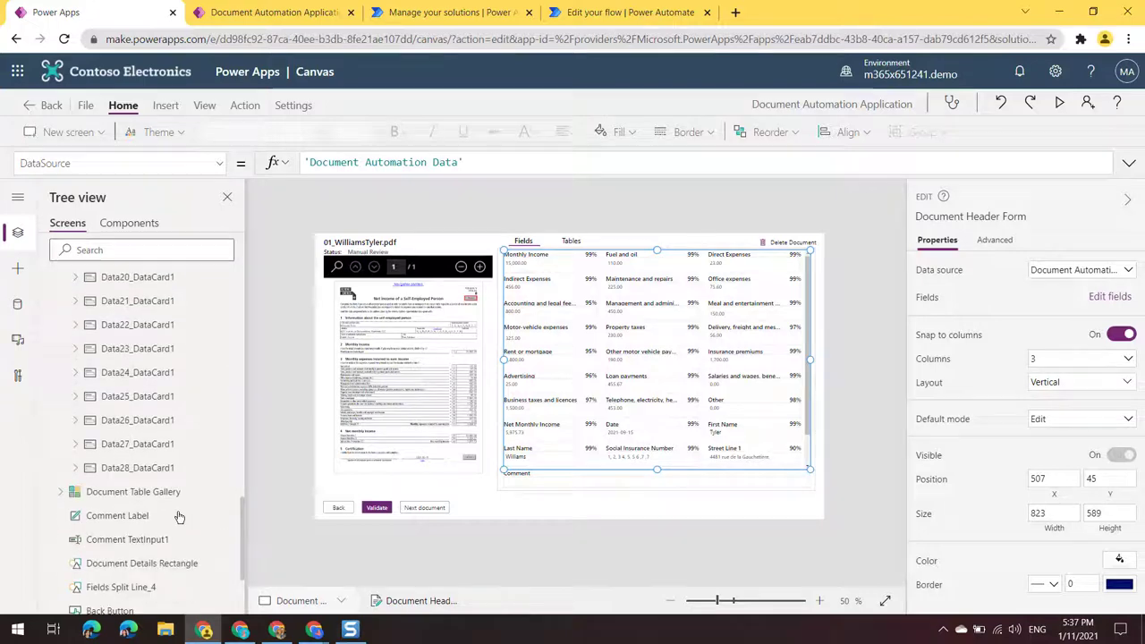
{"action": "left_click", "coordinate": [75, 467]}
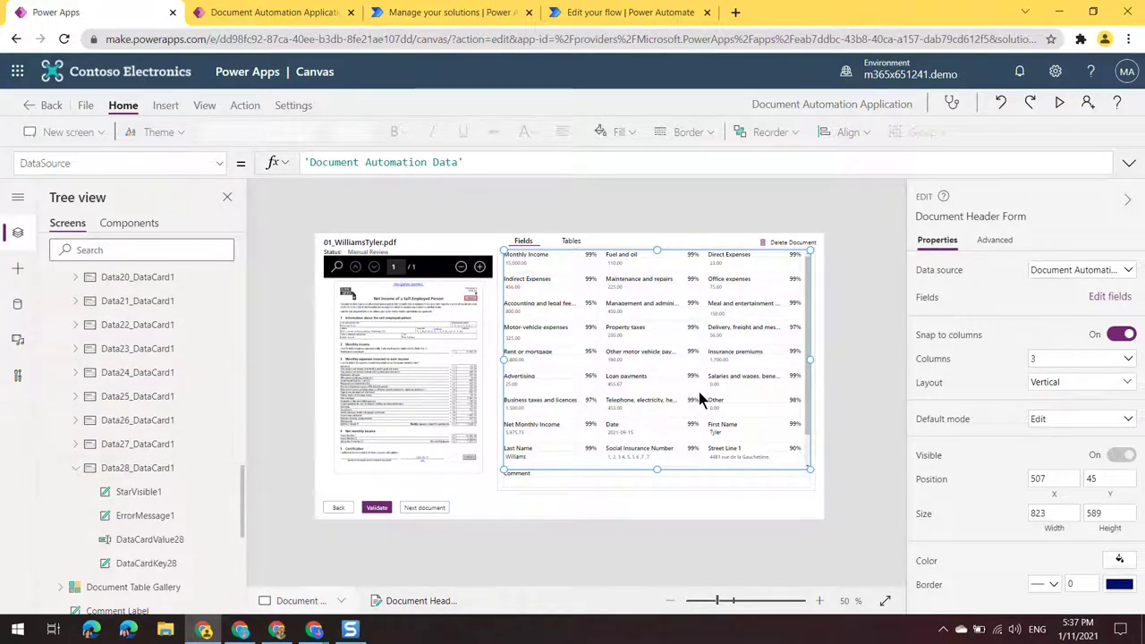
{"action": "scroll", "coordinate": [701, 393], "scroll_direction": "down", "scroll_amount": 2}
{"action": "left_click", "coordinate": [573, 438]}
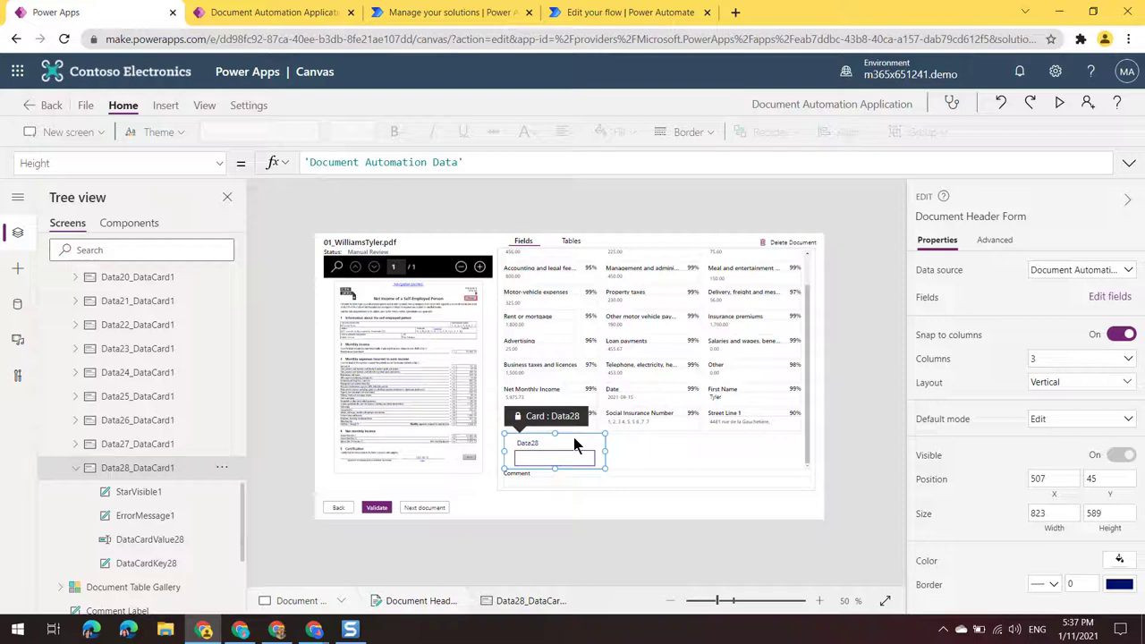
{"action": "left_click", "coordinate": [222, 467]}
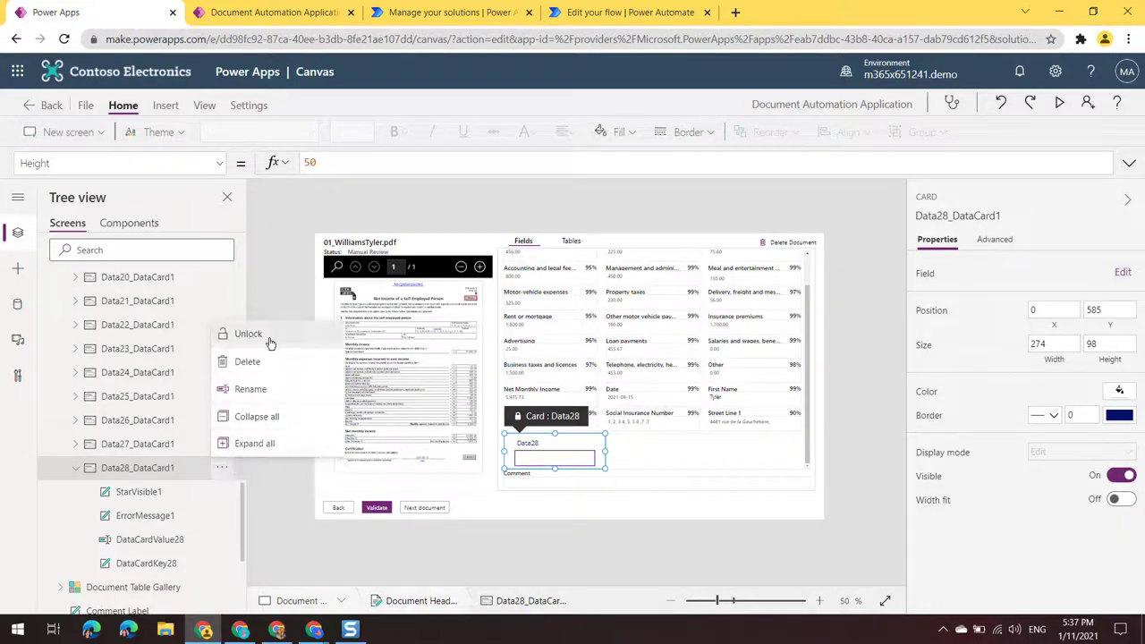
{"action": "left_click", "coordinate": [270, 344]}
Step: Select the StarVisible1, ErrorMessage1, DataCardValue28 and DataCardKey28 controls together inside the Data28 card
{"action": "left_click", "coordinate": [189, 494]}
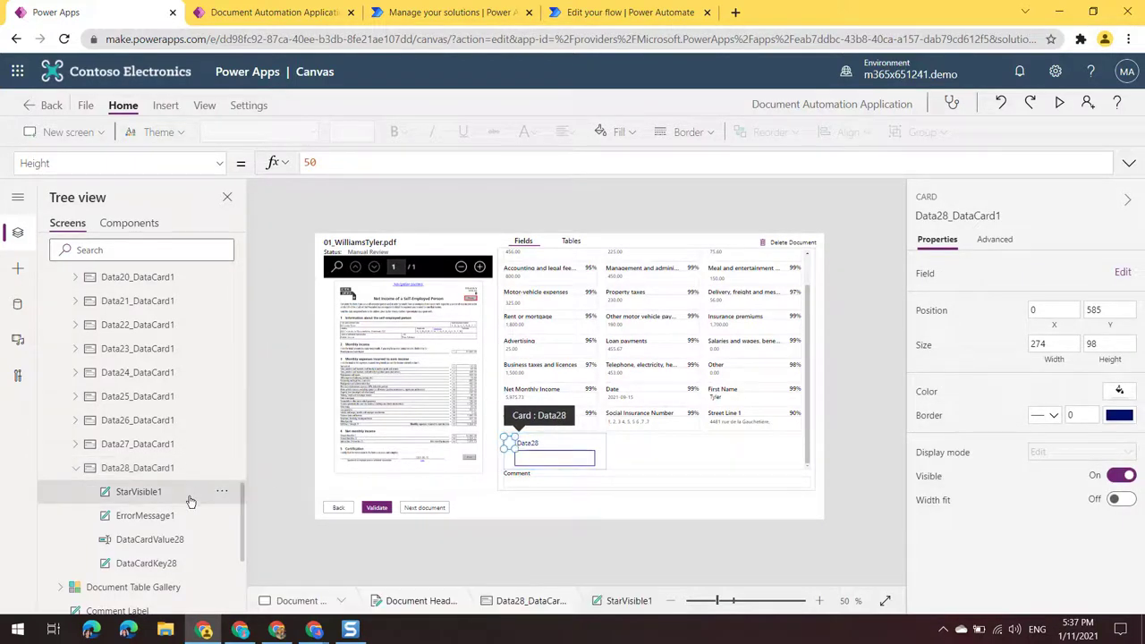
{"action": "left_click", "coordinate": [182, 562], "text": "ctrl"}
{"action": "left_click", "coordinate": [176, 540], "text": "ctrl"}
{"action": "left_click", "coordinate": [176, 516], "text": "ctrl"}
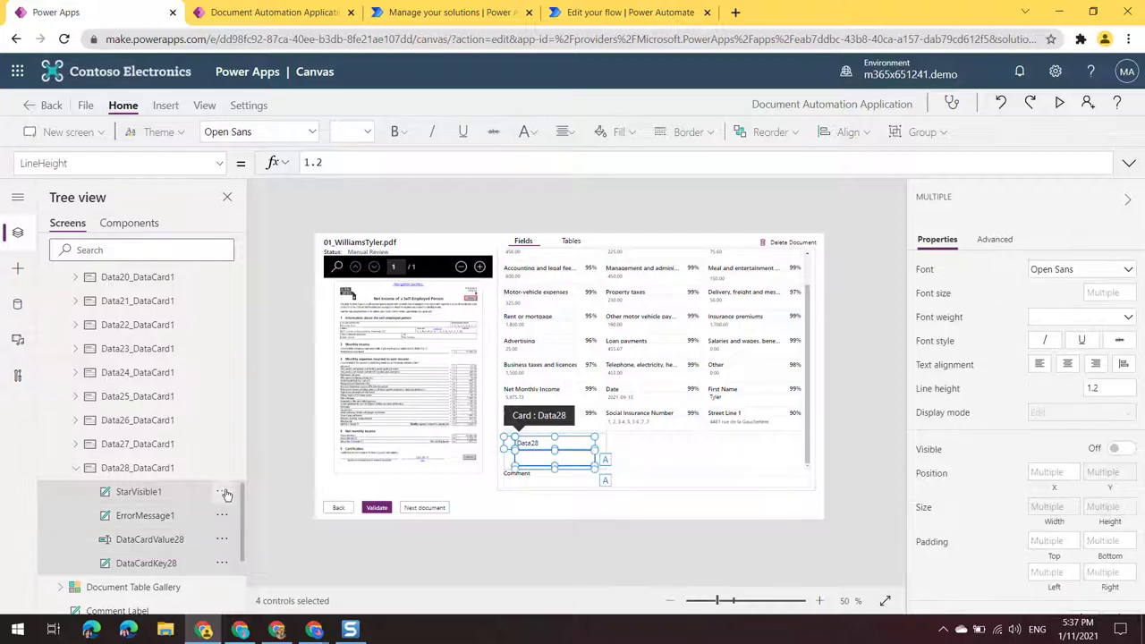